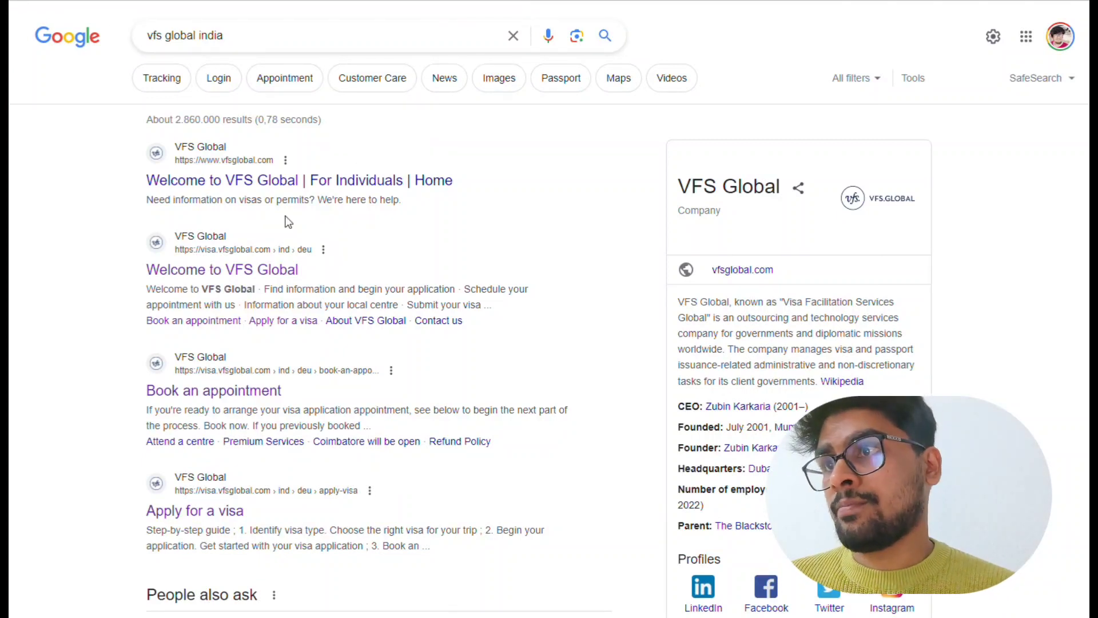
Open VFS Global's Germany visa site for India from the search results and go to its Apply for a visa page
scroll(339, 278, down, 1)
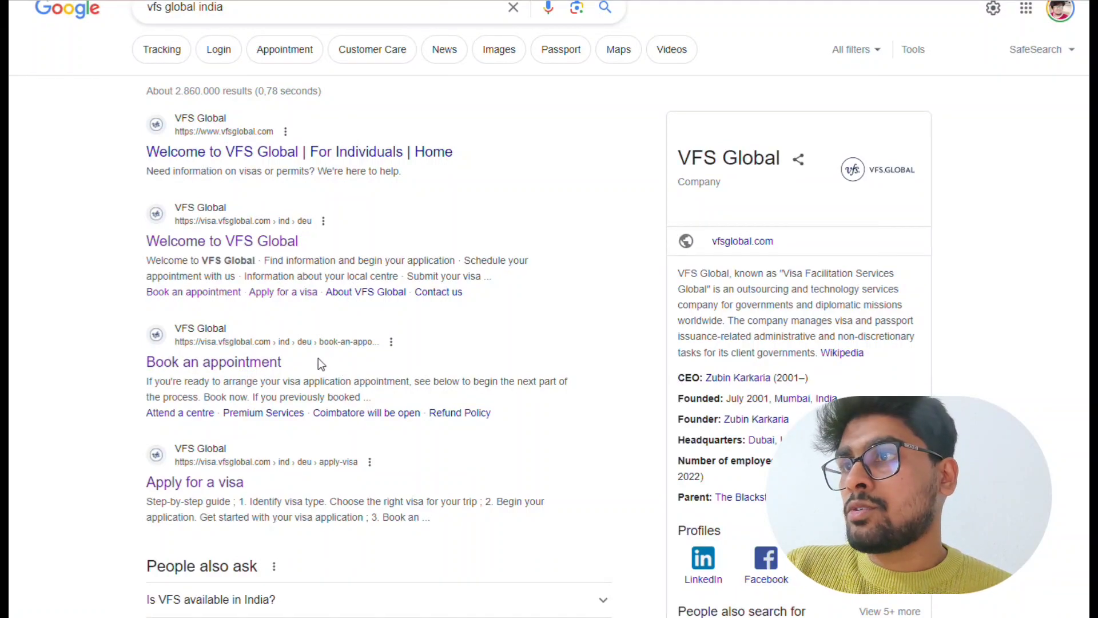
scroll(321, 343, up, 1)
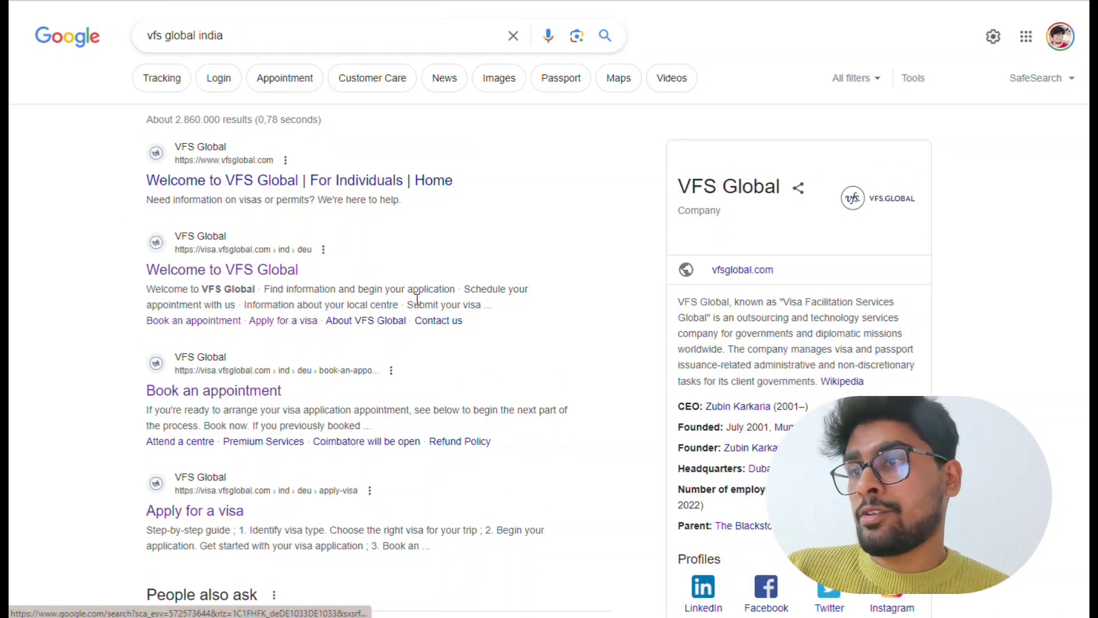
click(255, 401)
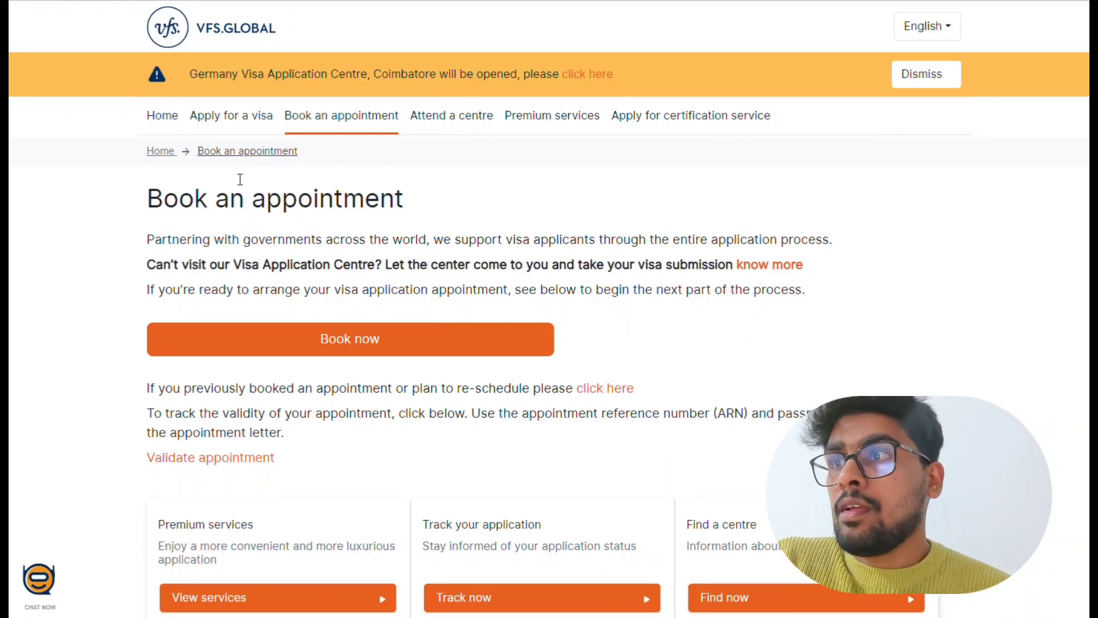
click(166, 117)
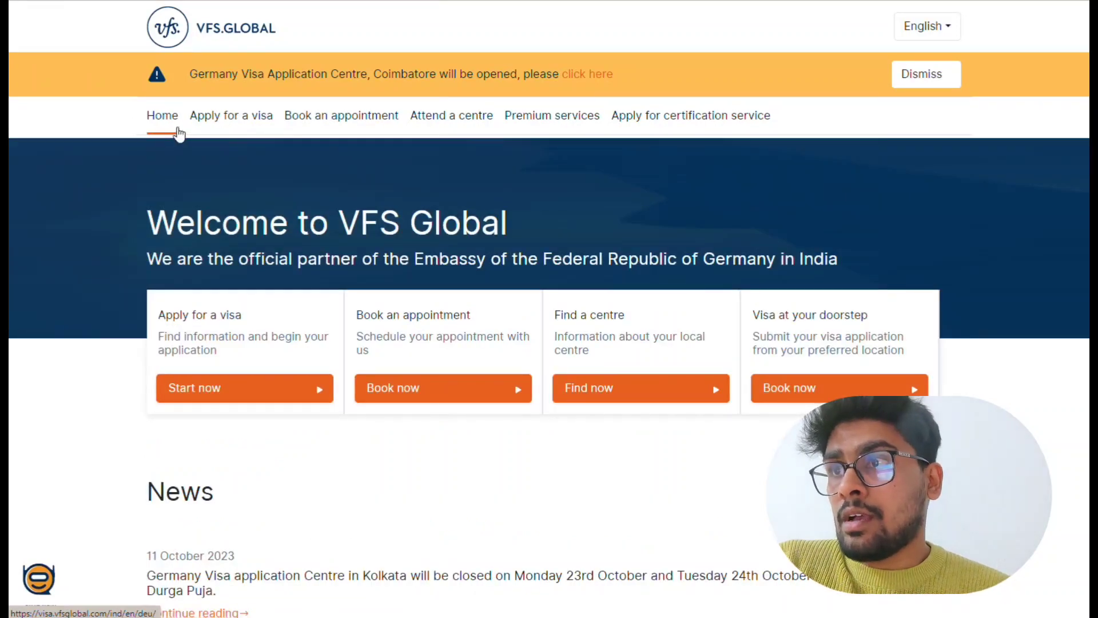
click(234, 127)
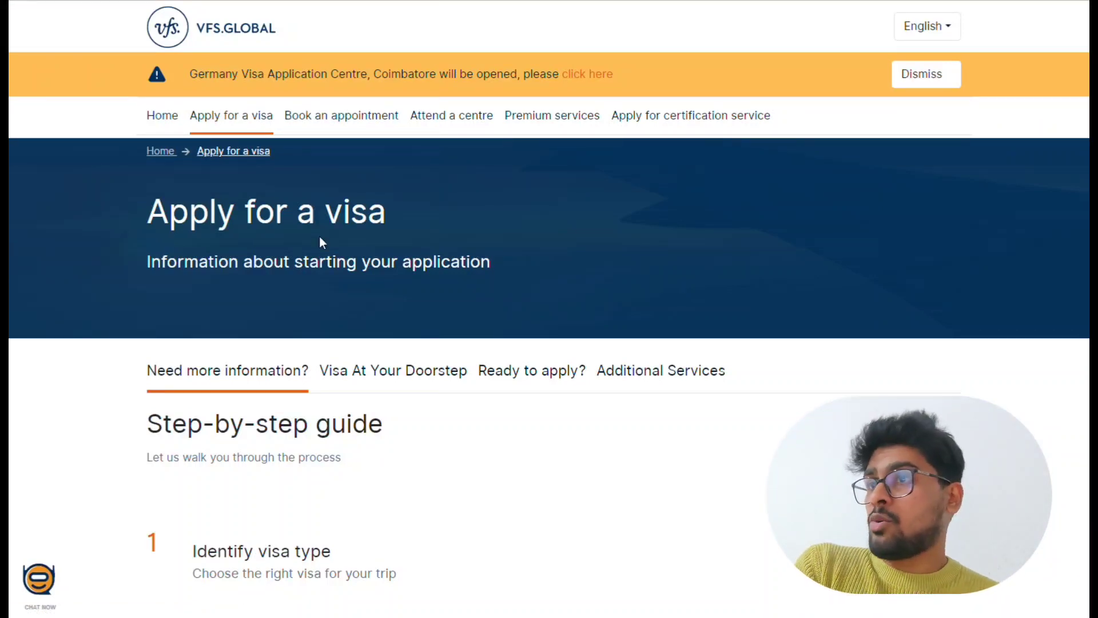
Expand the Identify visa type section of the step-by-step guide and open the visa information for Mumbai
scroll(320, 242, down, 1)
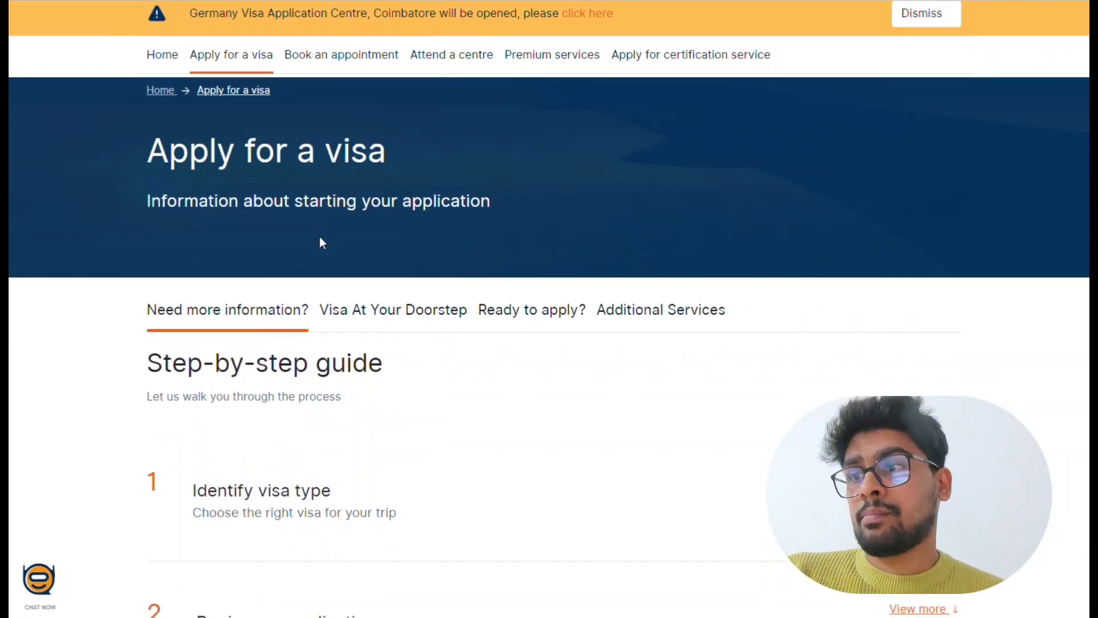
scroll(513, 487, down, 3)
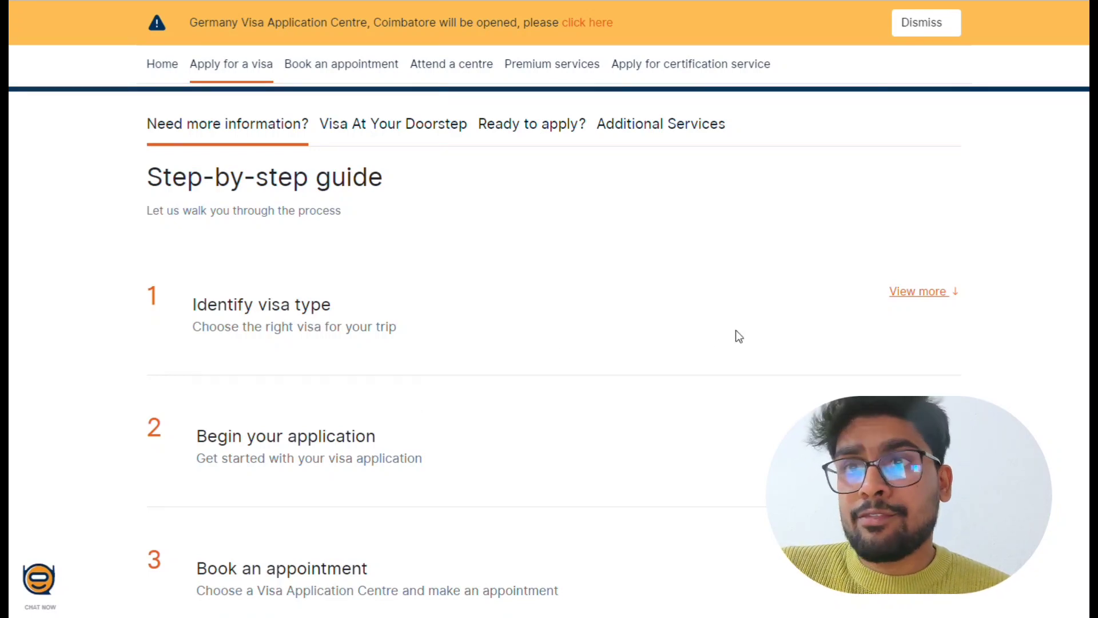
click(907, 306)
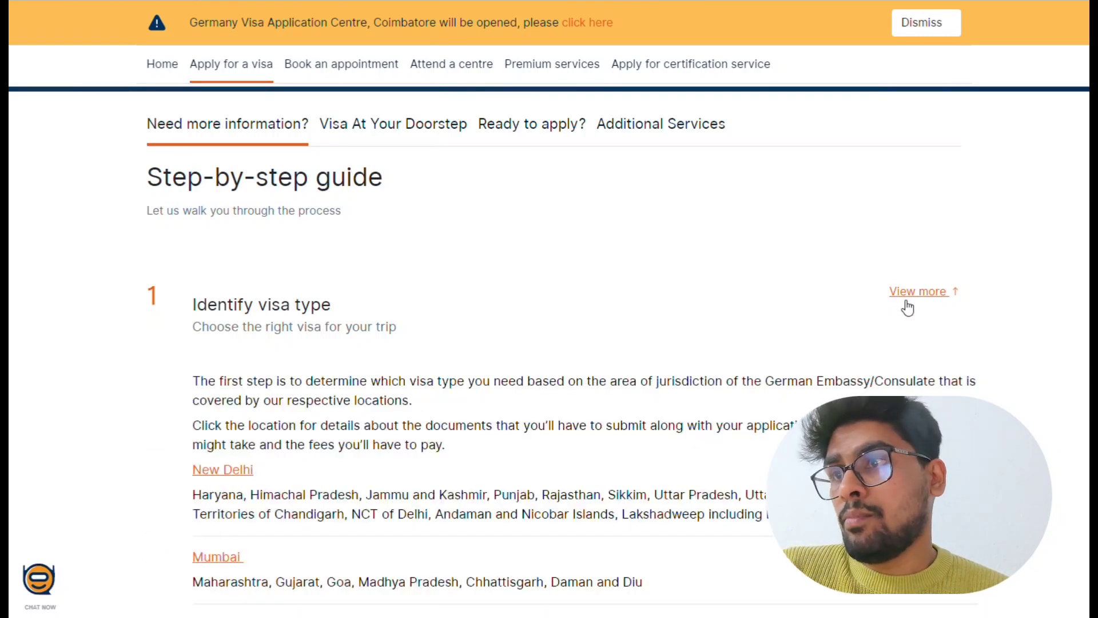
scroll(778, 378, down, 3)
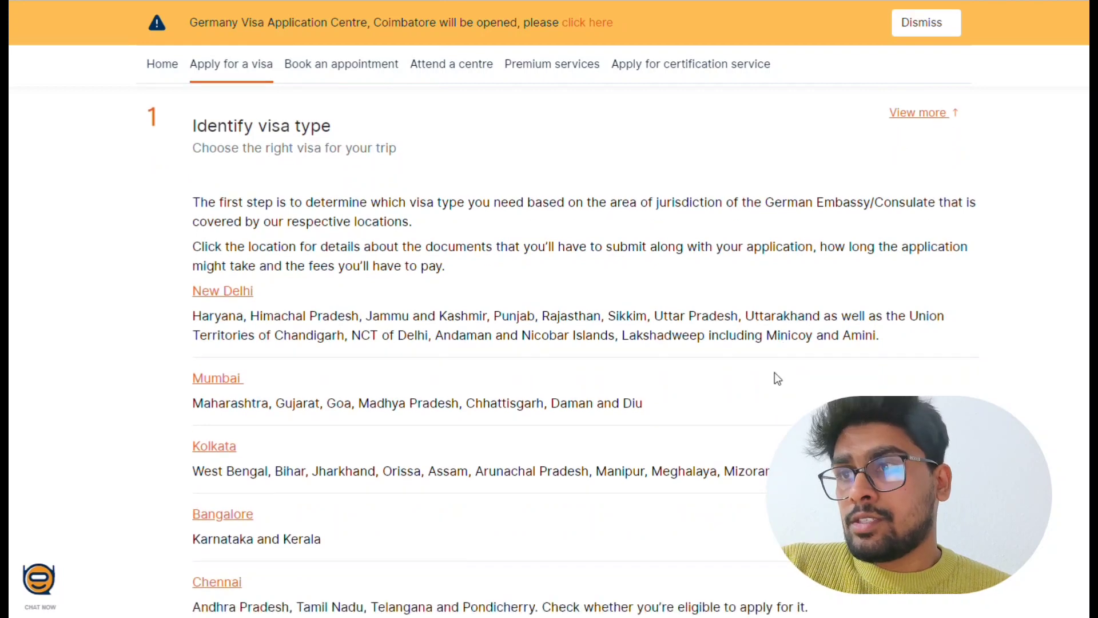
scroll(394, 434, down, 1)
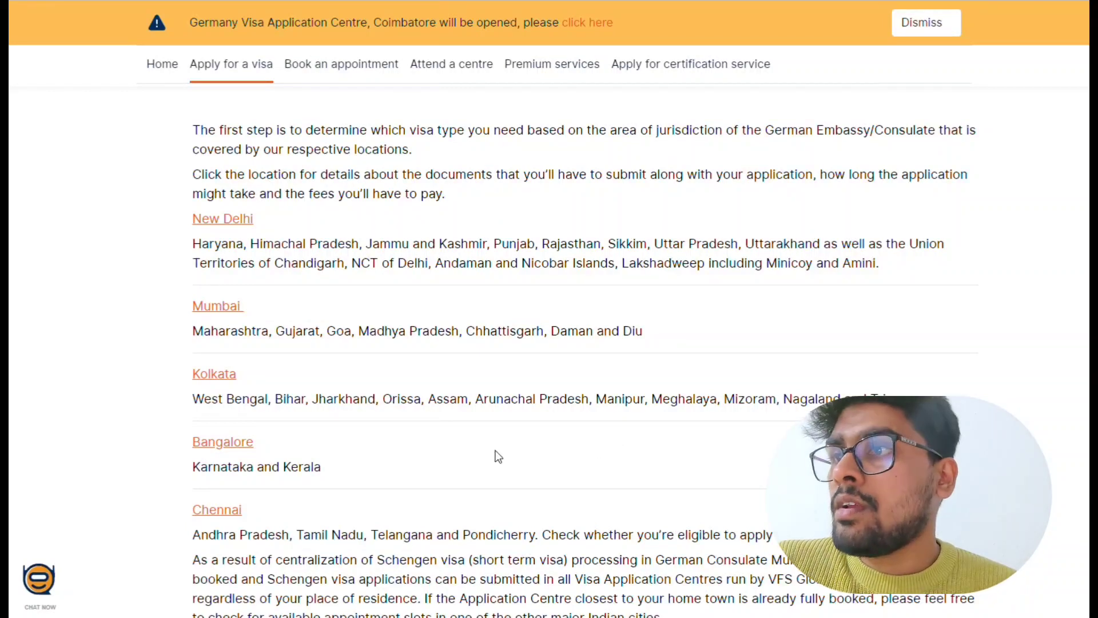
click(224, 308)
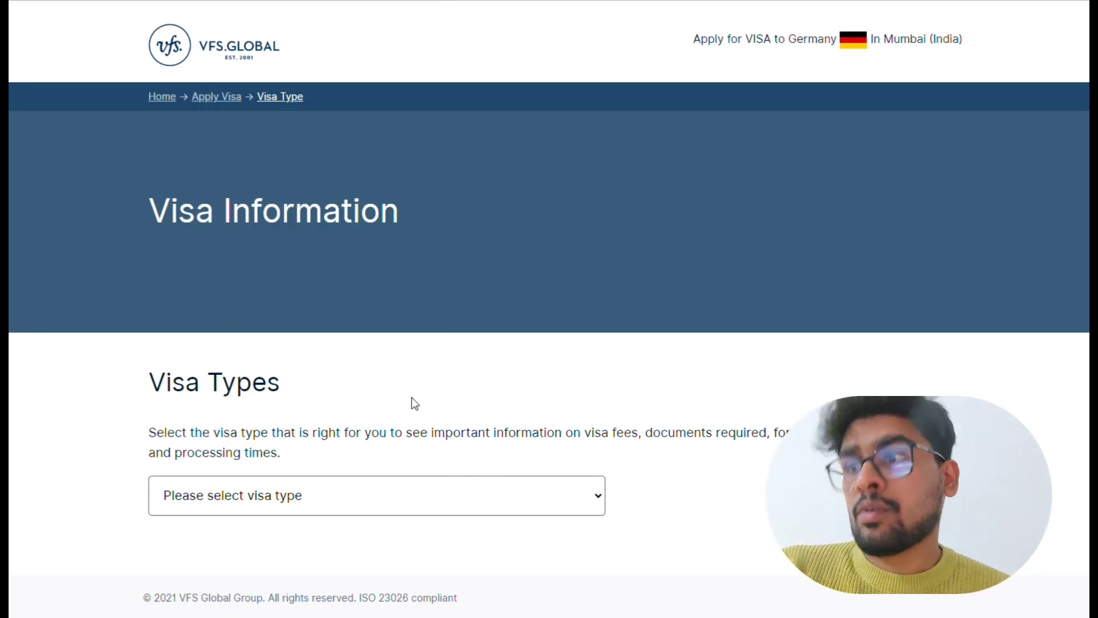
Select Long Term Visa as the visa type and read its overview down to when a National Visa is required
click(466, 497)
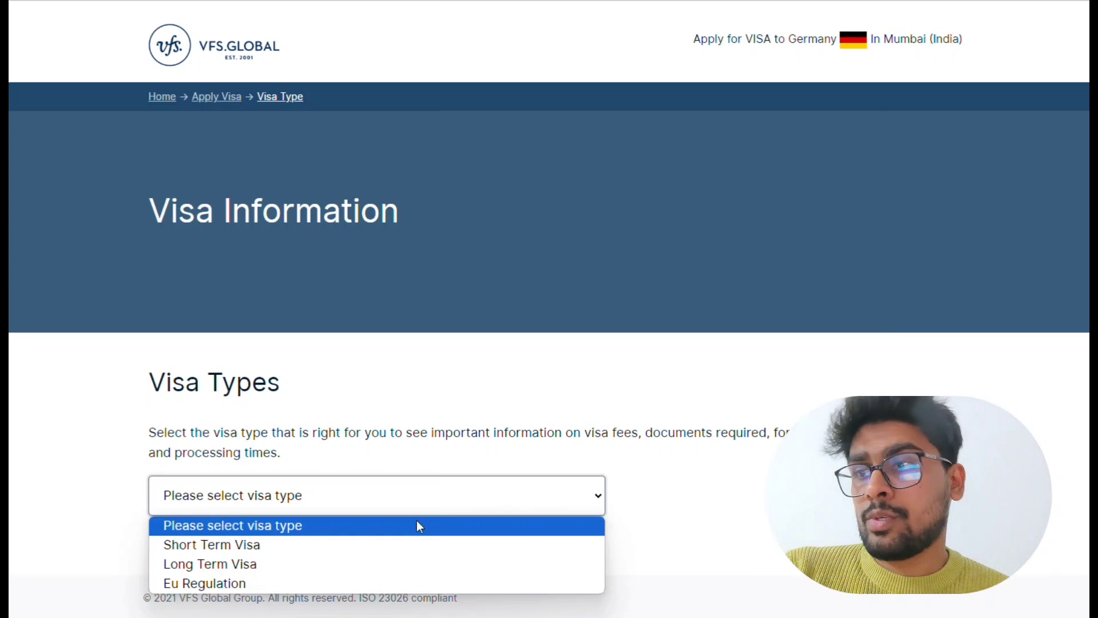
click(358, 565)
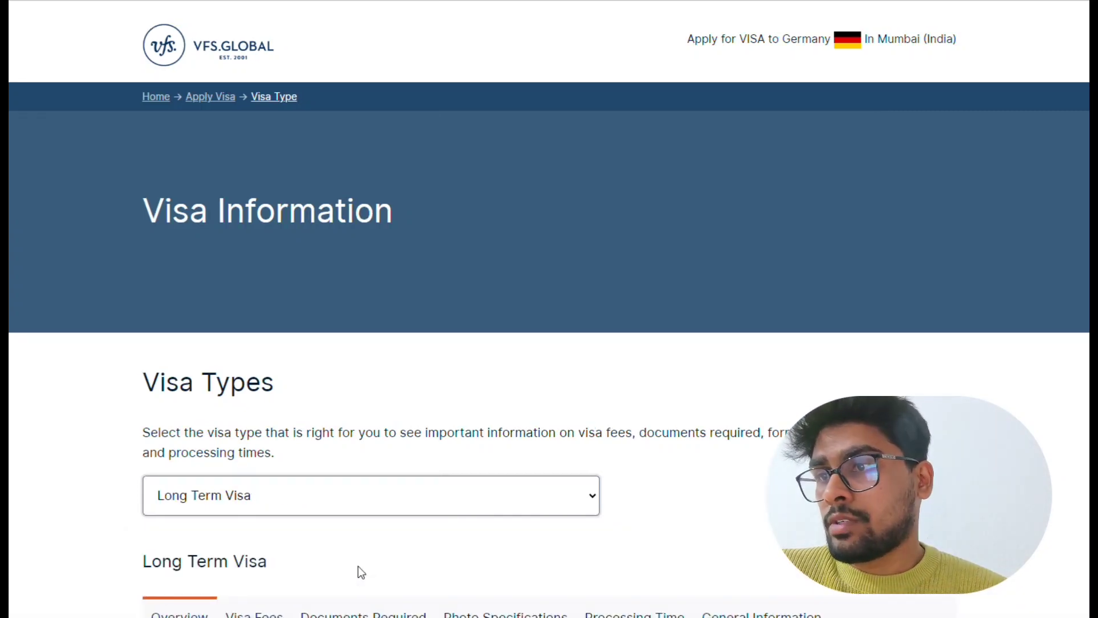
scroll(358, 566, down, 3)
scroll(358, 565, down, 8)
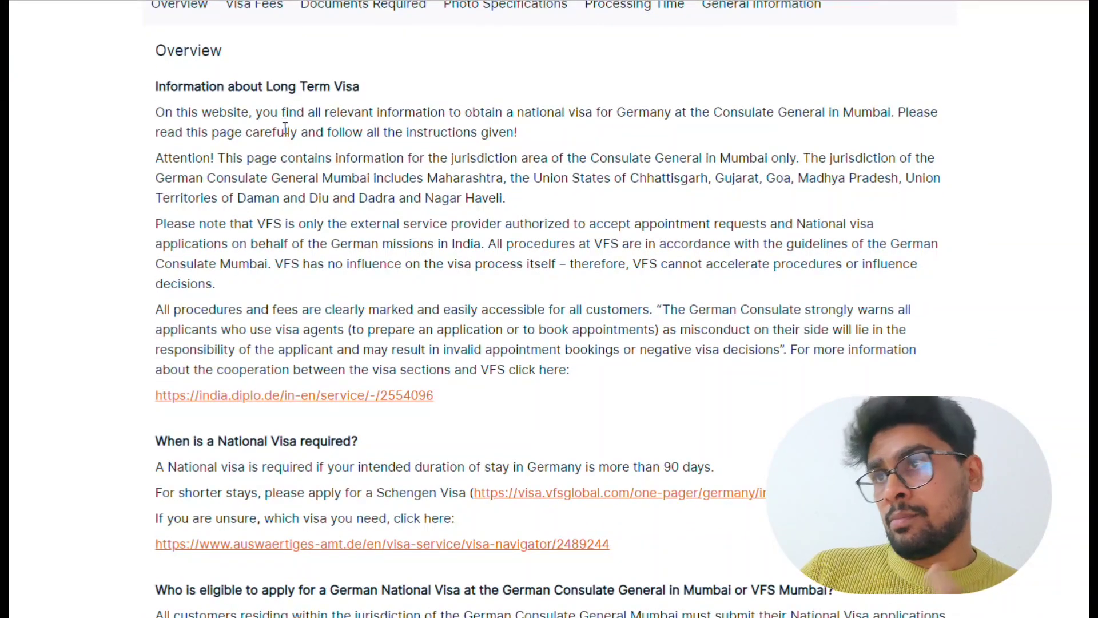
scroll(284, 127, down, 1)
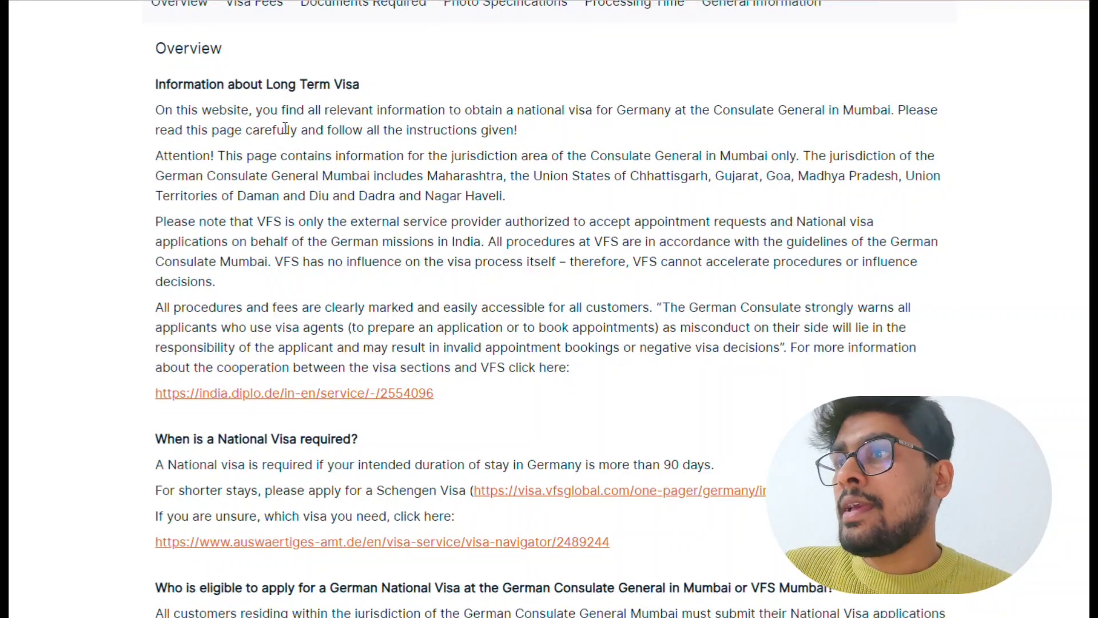
scroll(285, 126, down, 1)
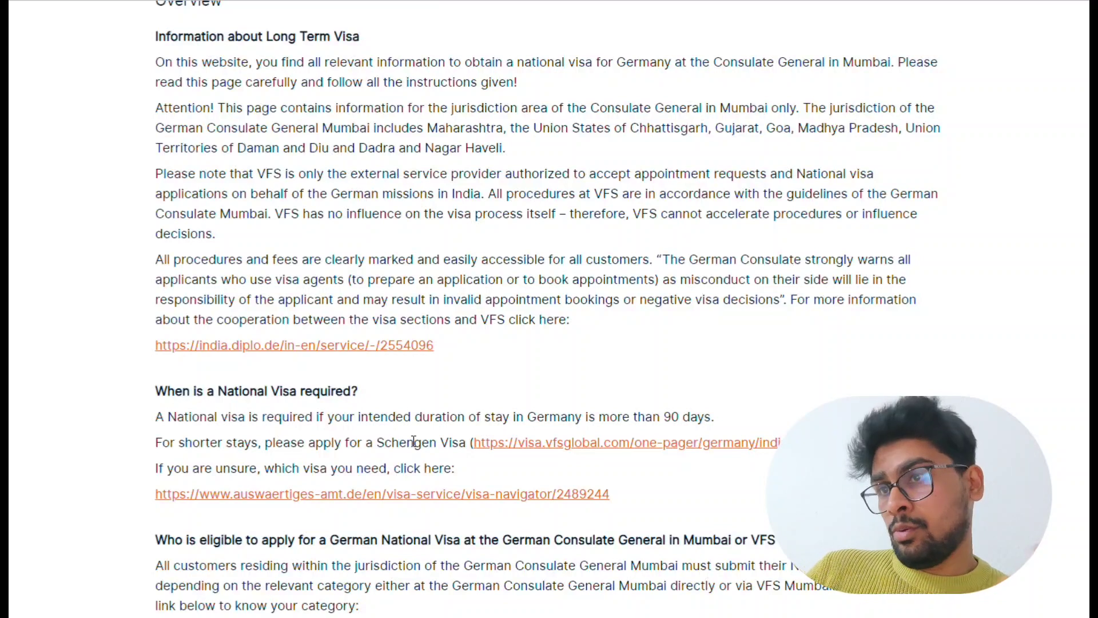
Follow the overview's link for unsure applicants to the Foreign Office's Visa Navigator and start the questionnaire
click(471, 501)
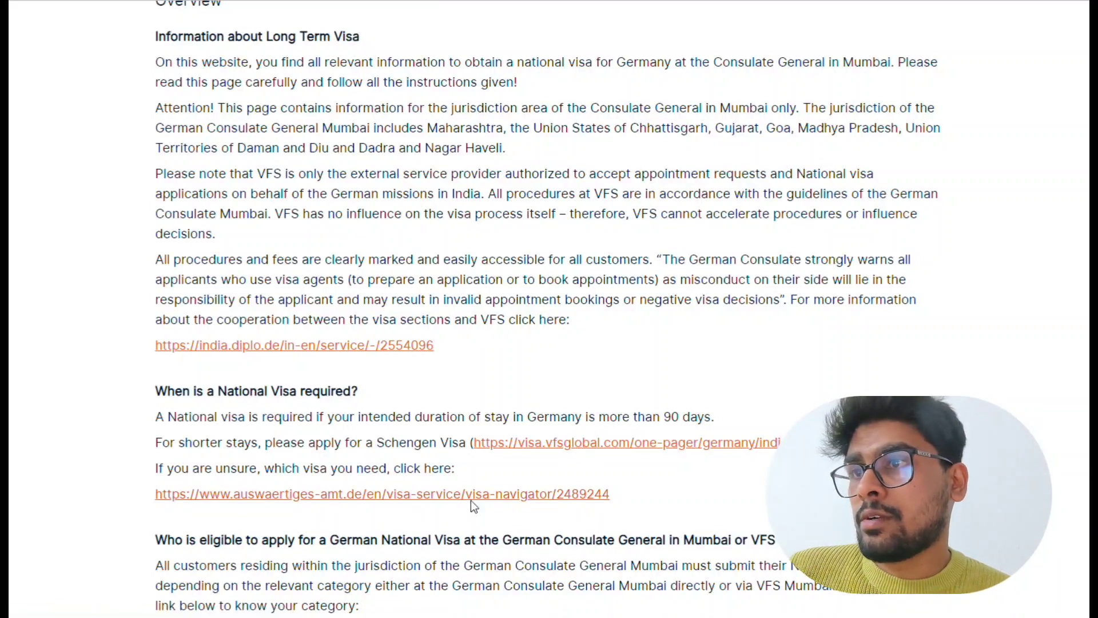
scroll(472, 507, down, 2)
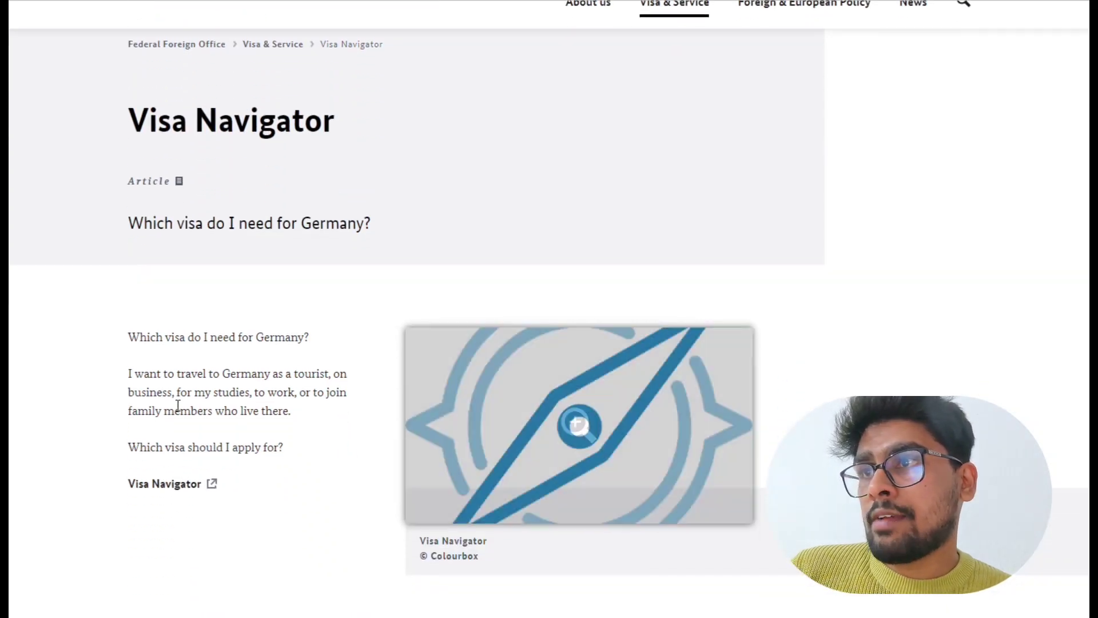
click(182, 491)
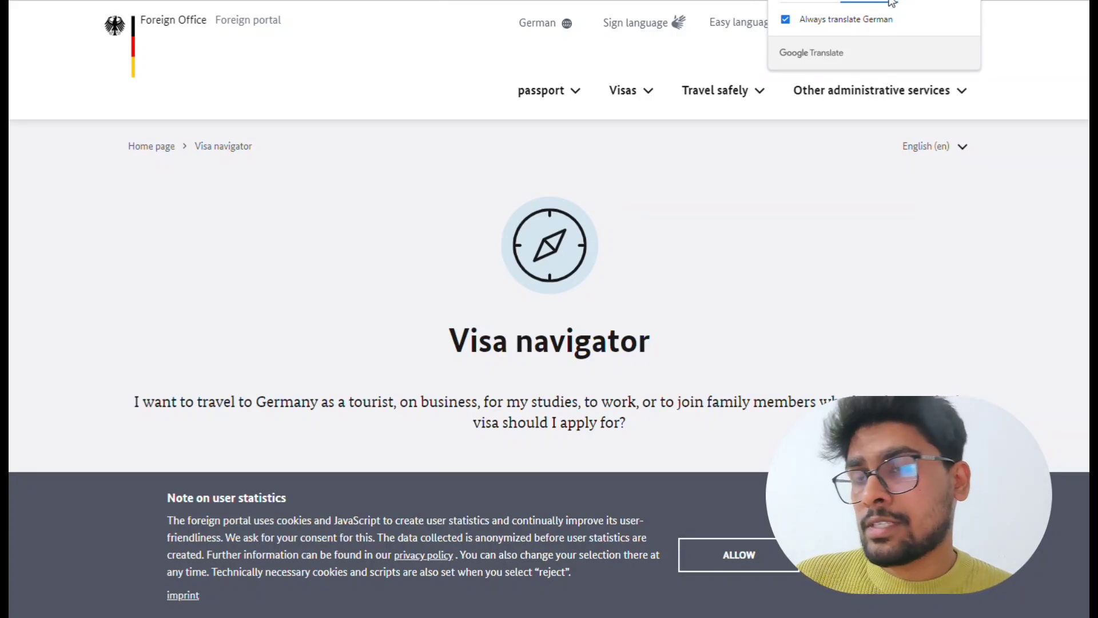
scroll(713, 303, down, 2)
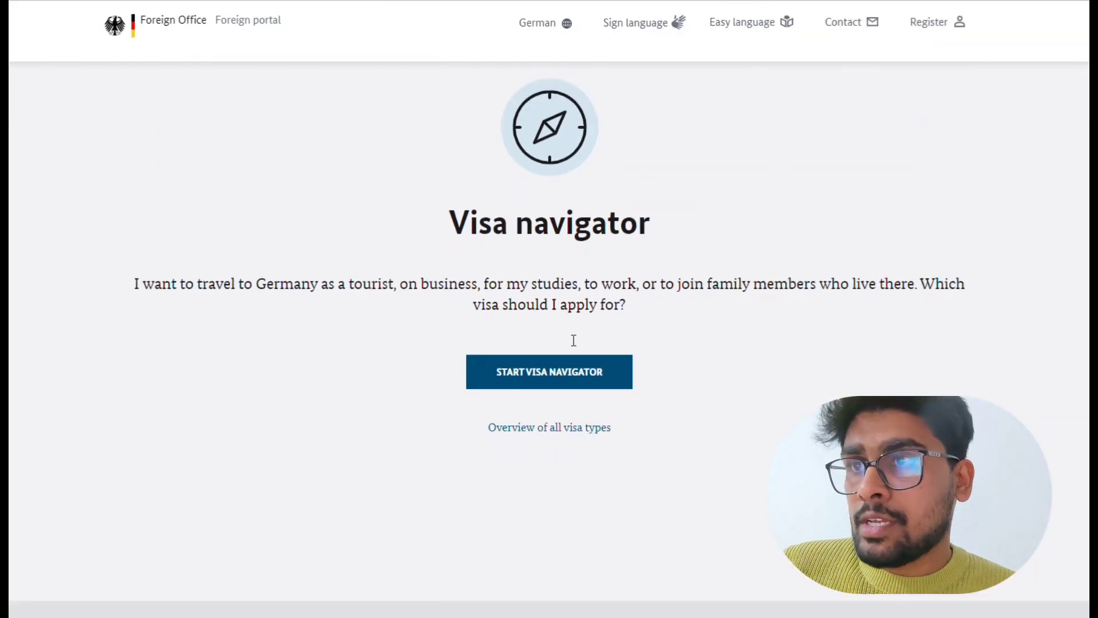
click(564, 371)
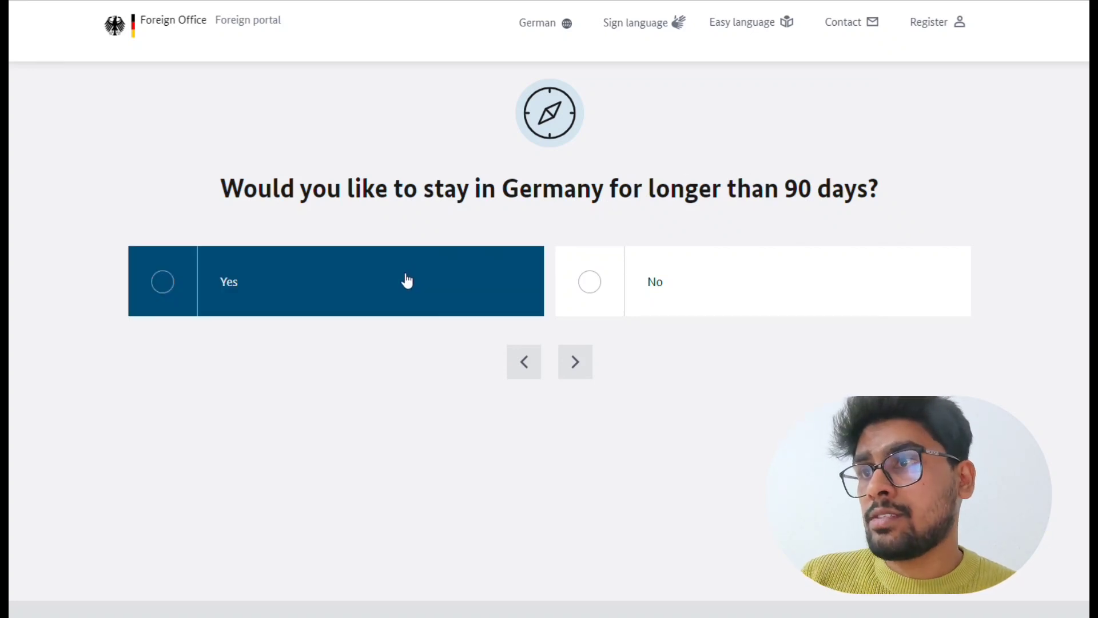
Answer Yes to staying in Germany longer than 90 days and choose Any other country as the nationality
click(406, 281)
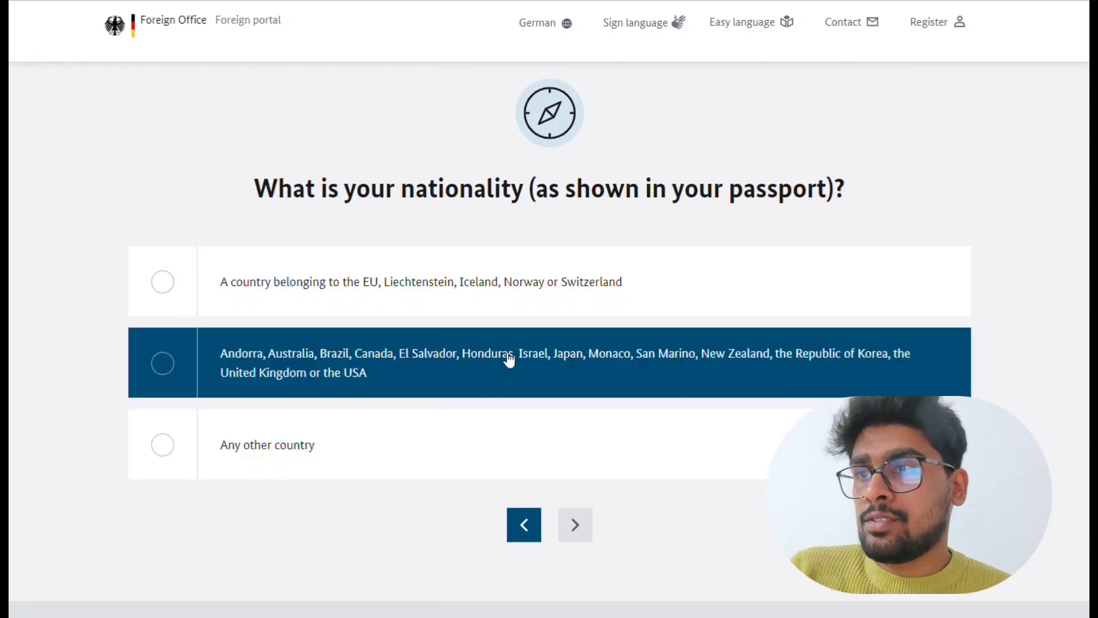
click(507, 358)
click(474, 443)
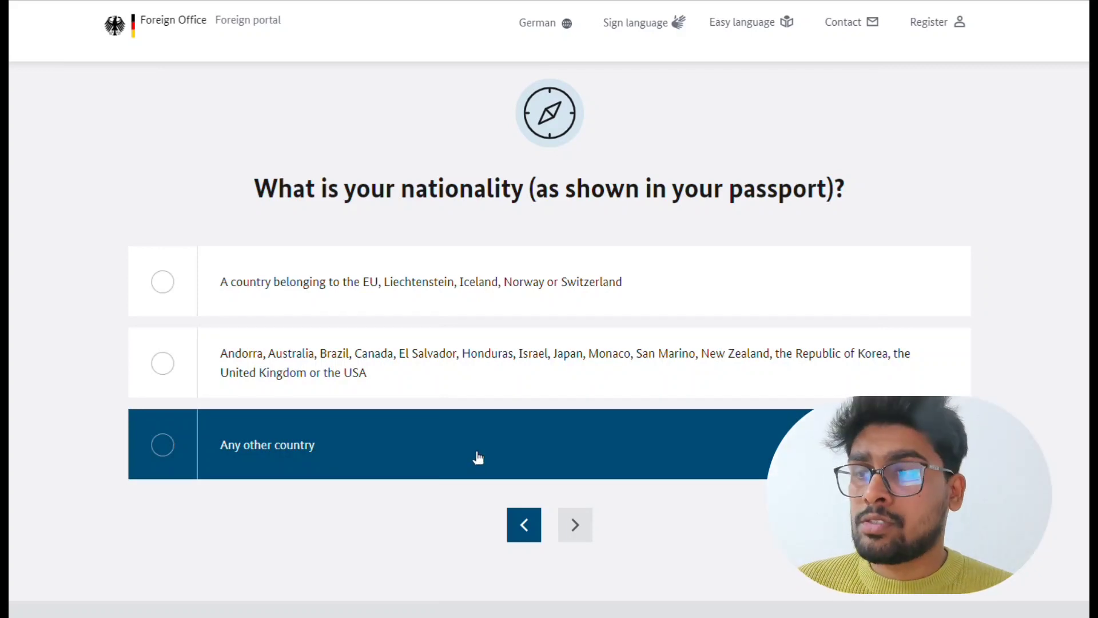
click(478, 457)
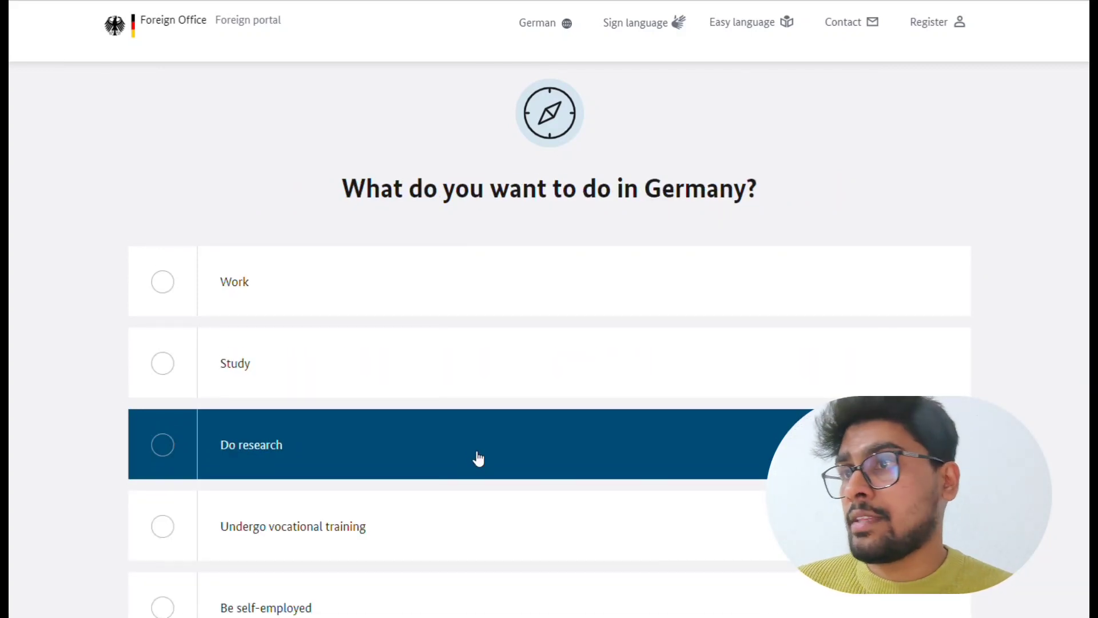
Choose Undergo vocational training as the purpose in Germany and answer Yes to having an apprentice contract with a company
scroll(478, 457, down, 1)
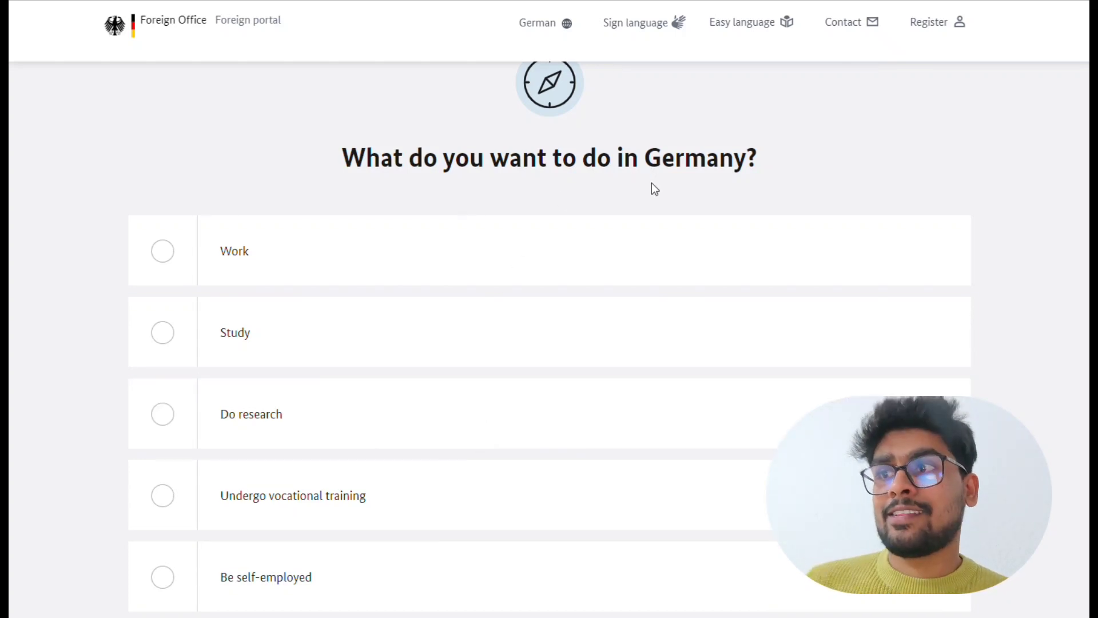
scroll(651, 182, down, 1)
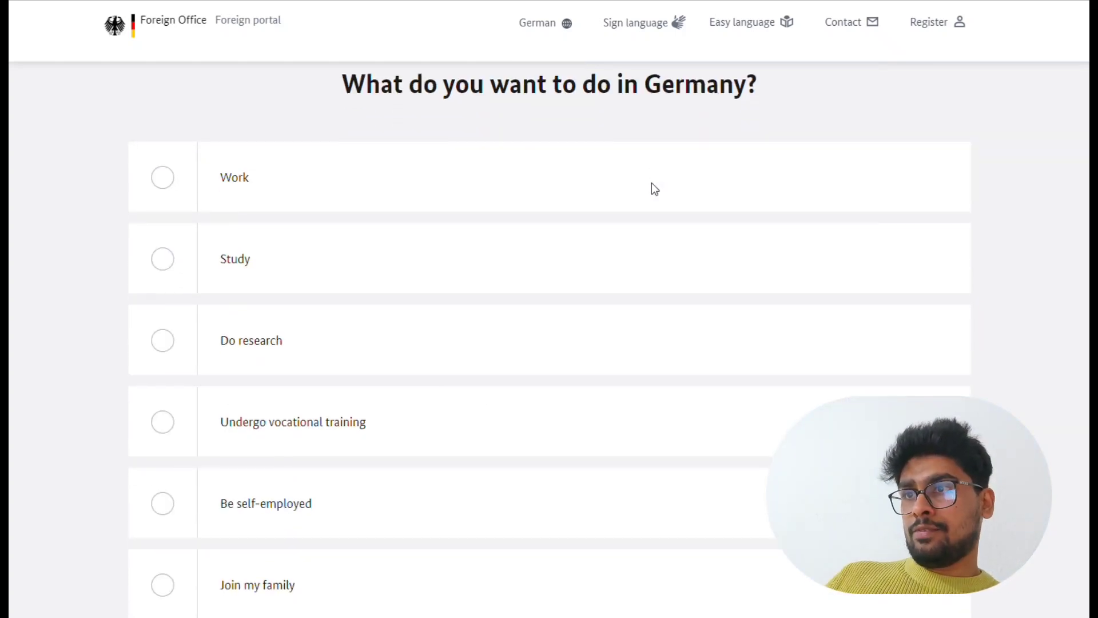
scroll(651, 186, down, 1)
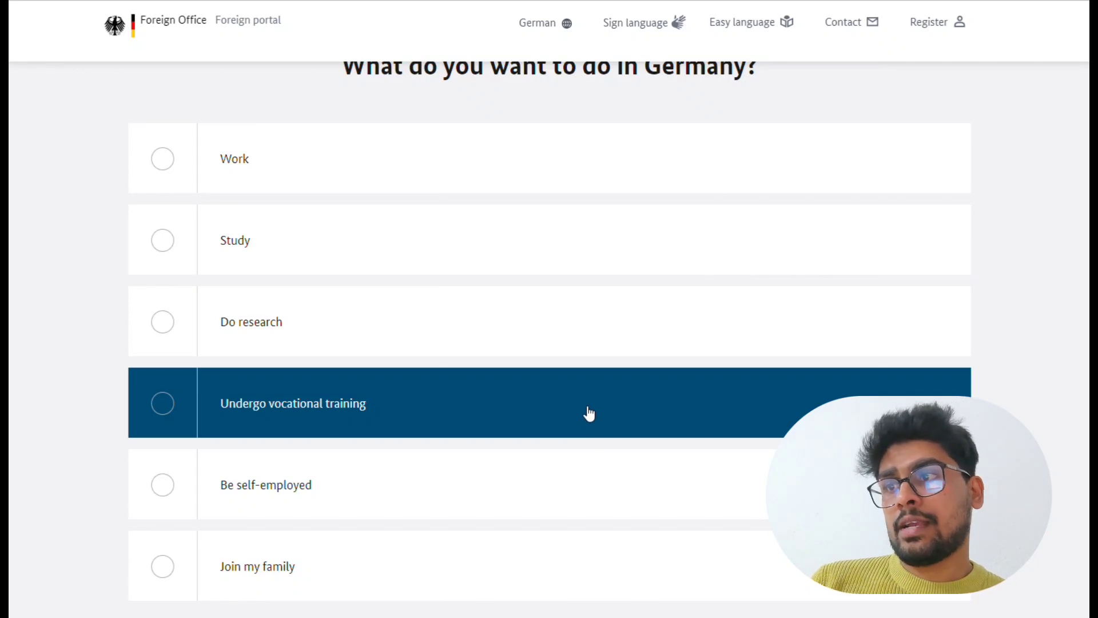
click(589, 412)
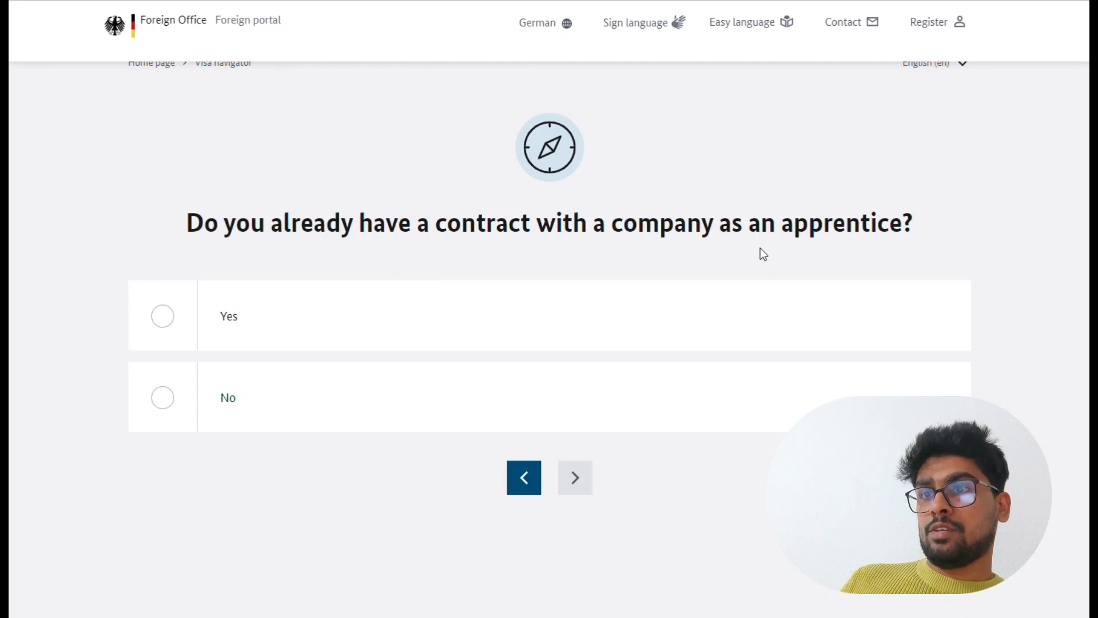
click(354, 317)
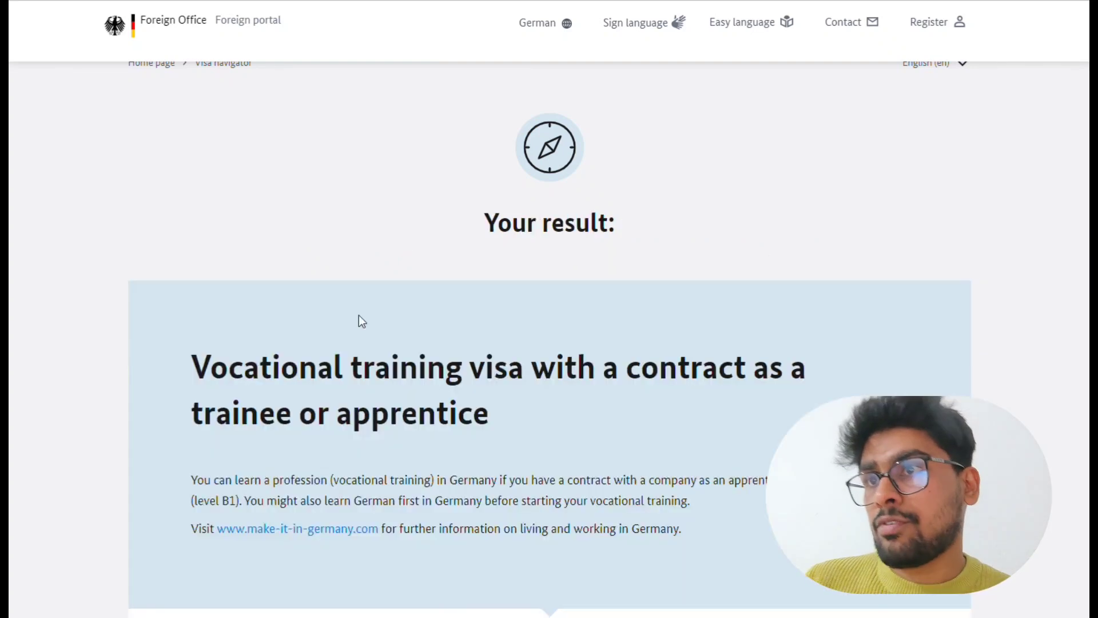
Examine the Visa Navigator result for the residence permit procedure, general requirements and next steps
scroll(521, 329, down, 3)
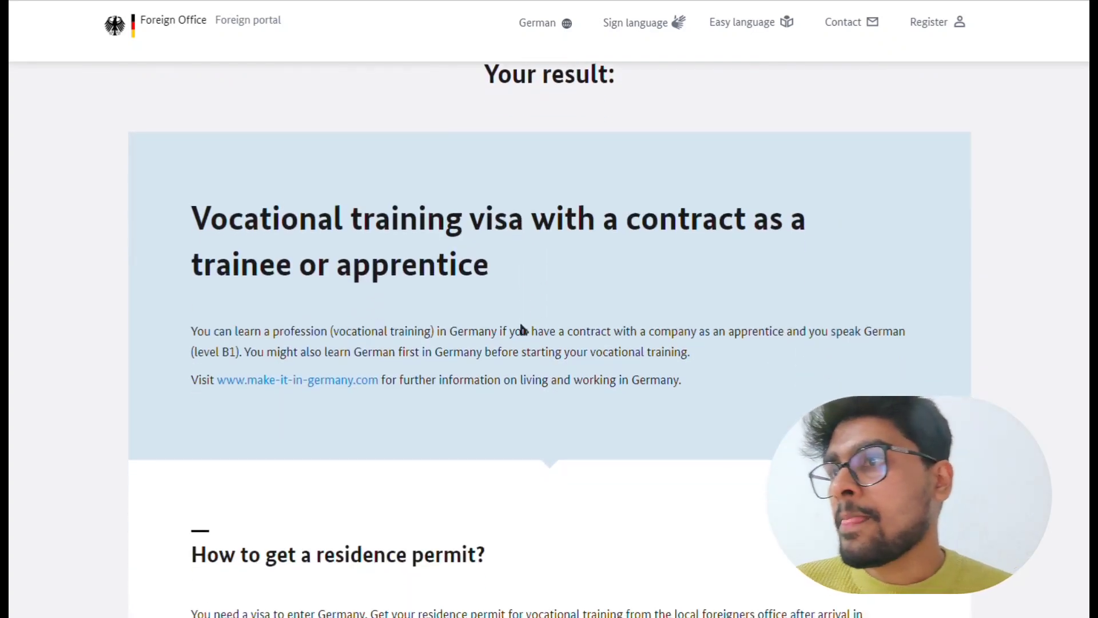
scroll(521, 327, down, 6)
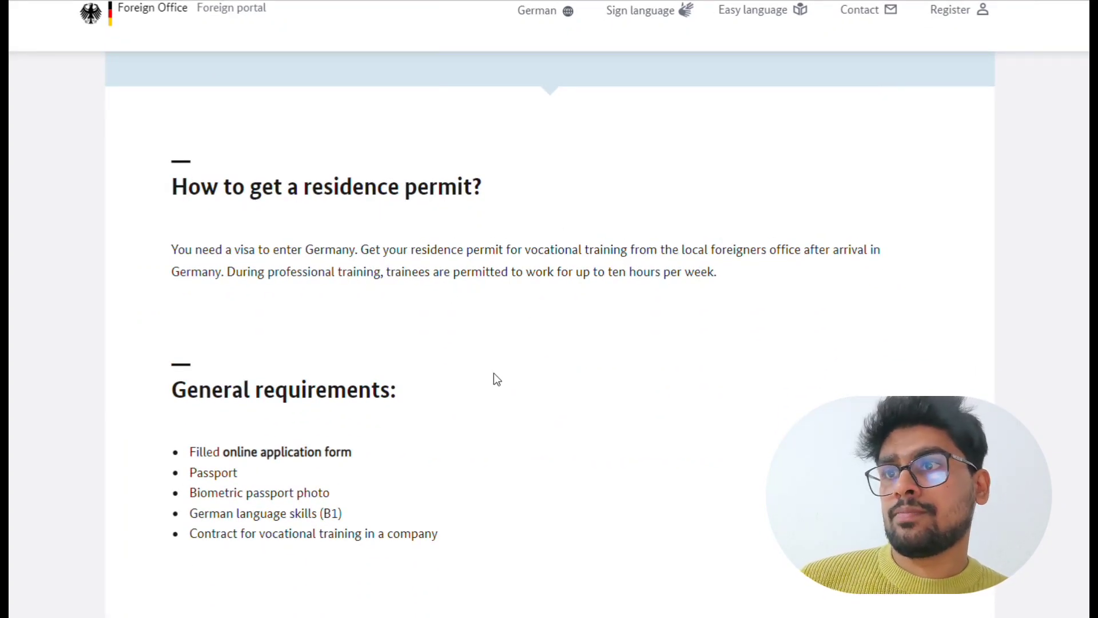
scroll(494, 374, down, 1)
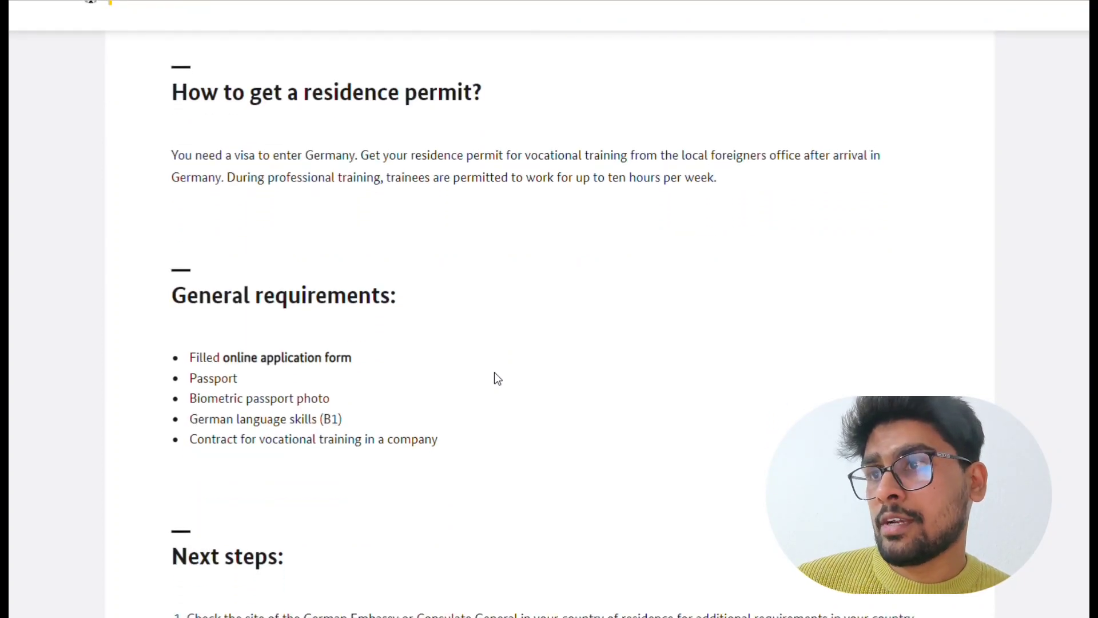
scroll(494, 374, down, 1)
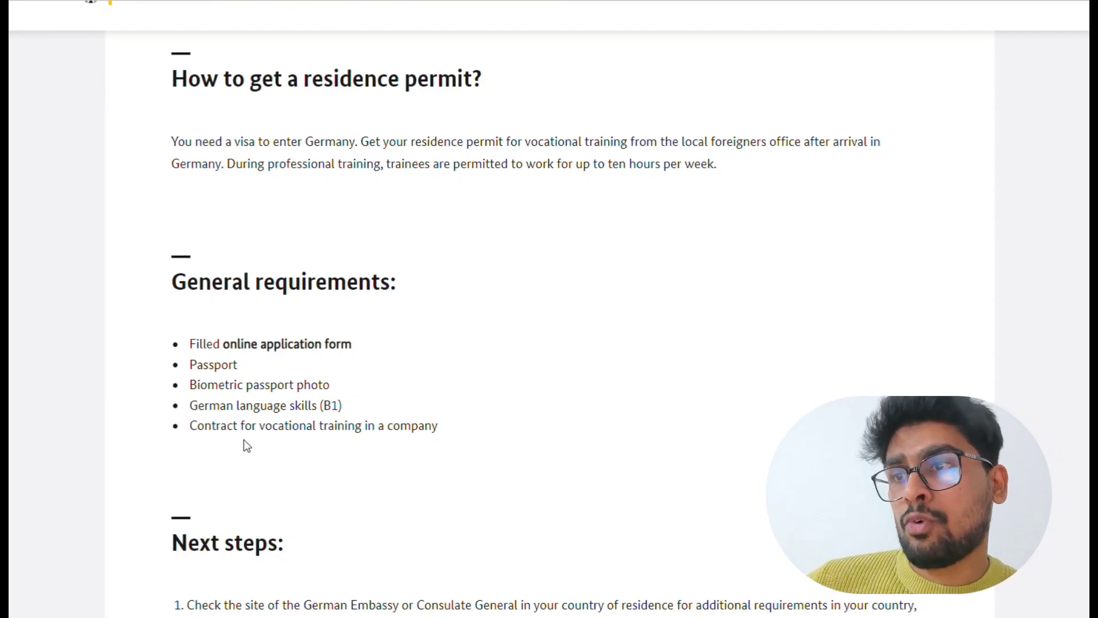
scroll(457, 437, down, 1)
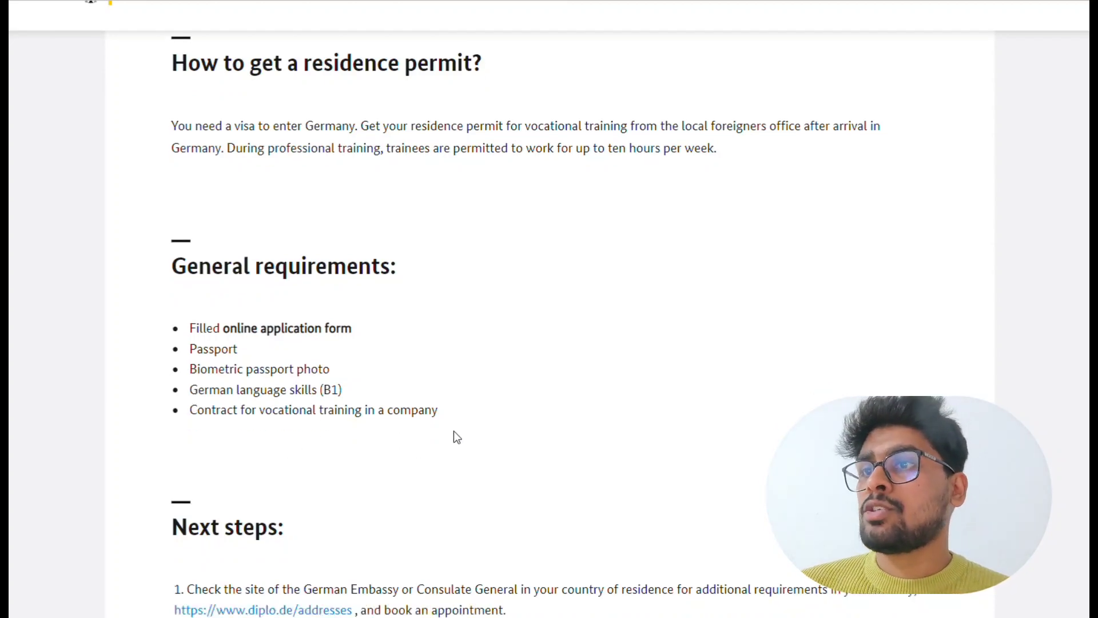
scroll(457, 437, down, 2)
scroll(456, 437, up, 3)
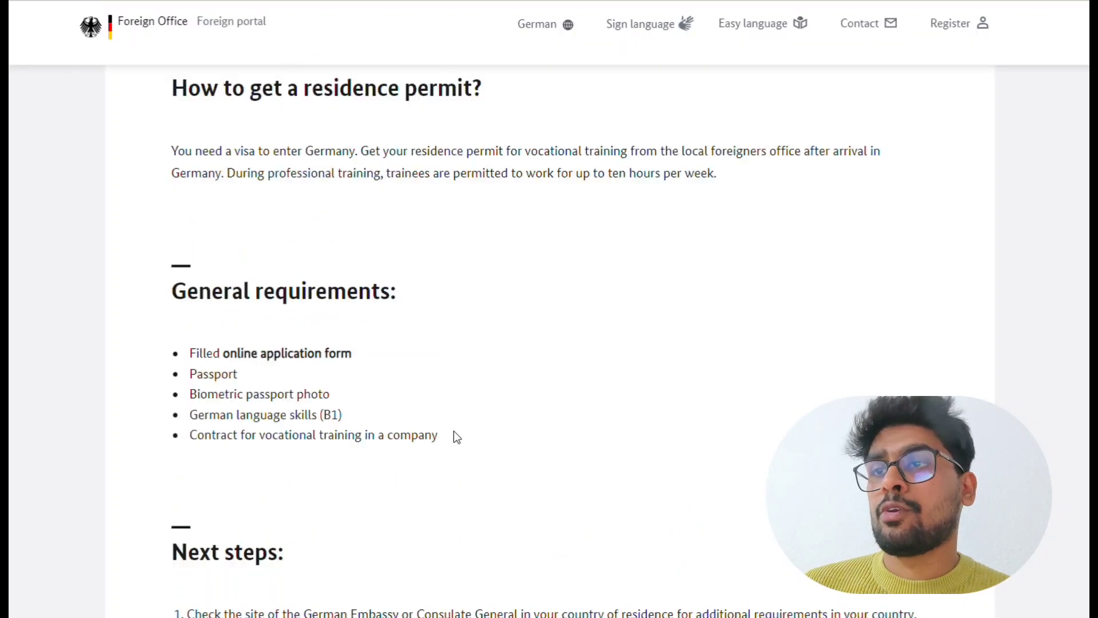
Reread the title and description at the start of the Visa Navigator result for vocational training with a contract
scroll(454, 431, down, 2)
scroll(454, 431, up, 15)
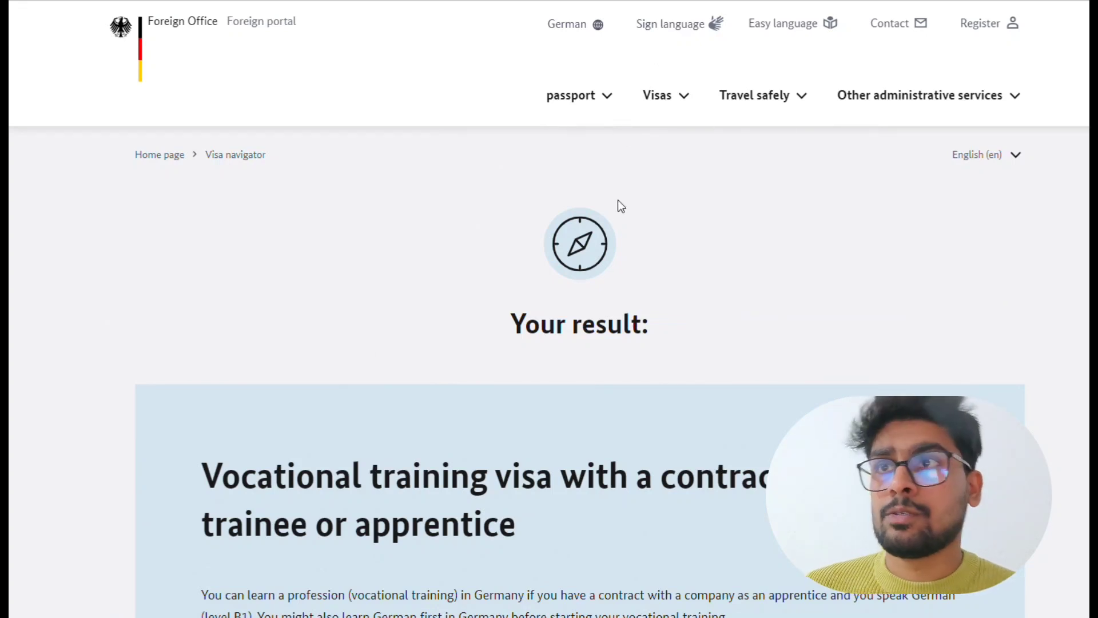
scroll(589, 228, down, 2)
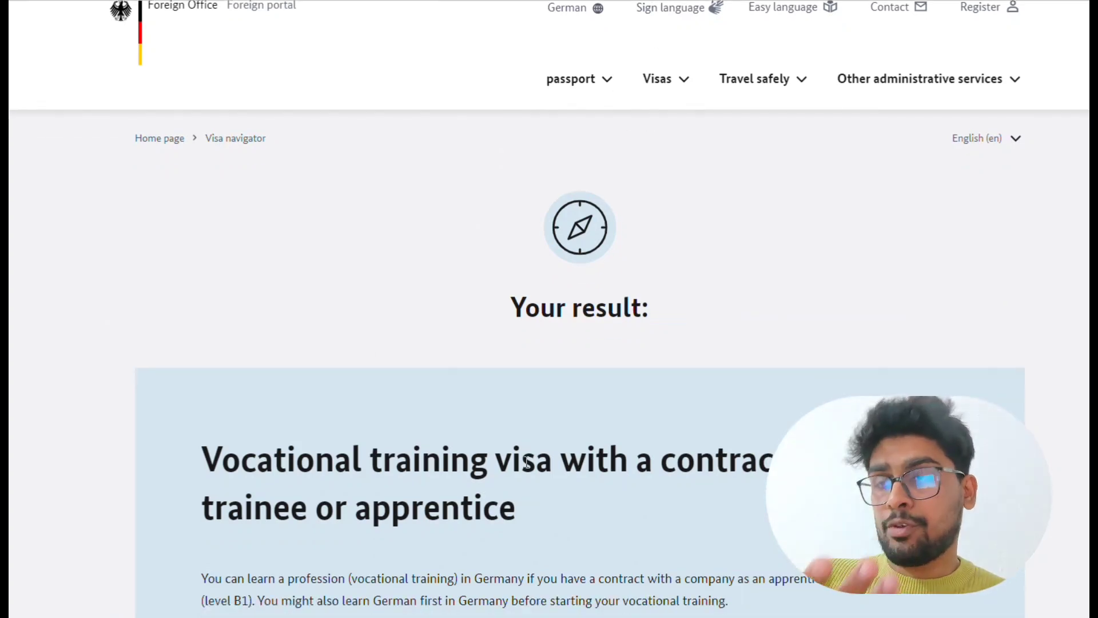
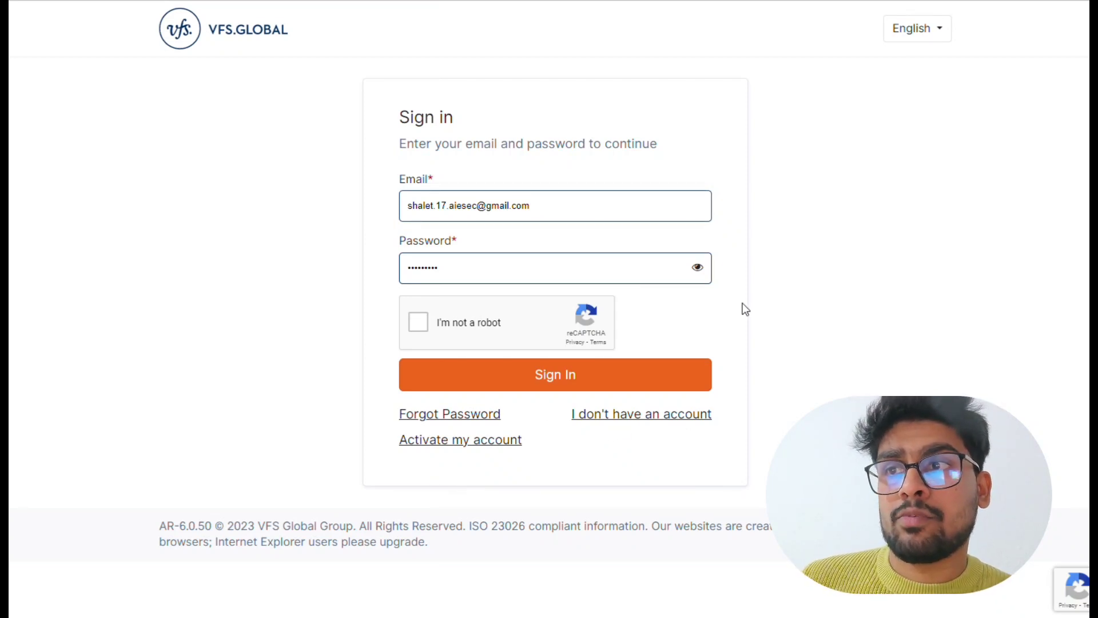
Complete the reCAPTCHA check by selecting all bicycle images and sign in to the VFS Global account
click(426, 323)
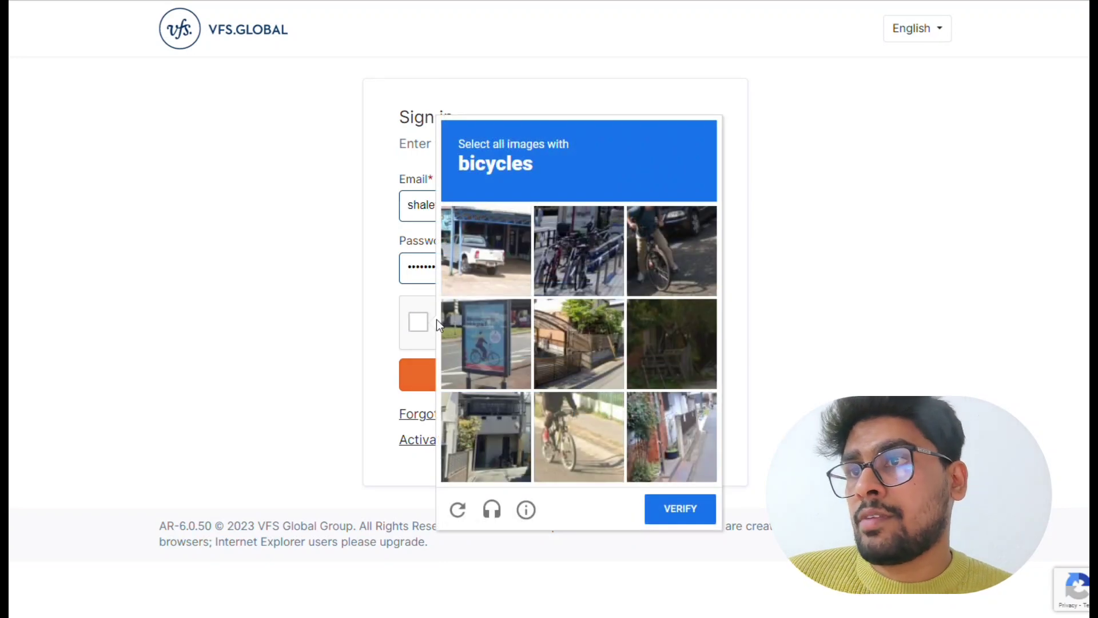
click(569, 262)
click(665, 255)
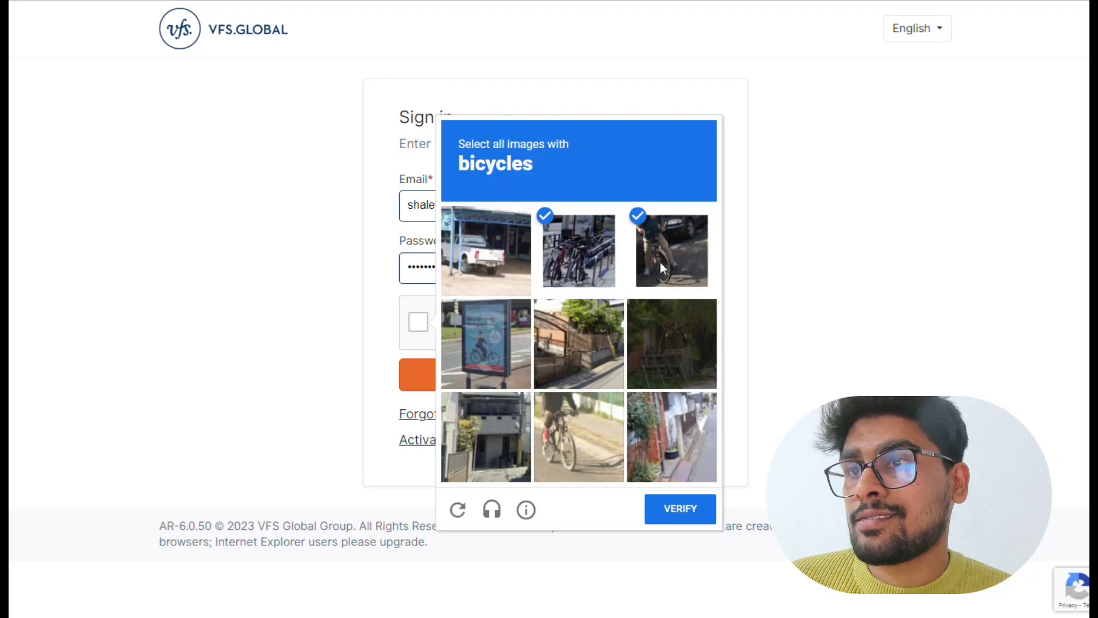
click(549, 424)
click(503, 365)
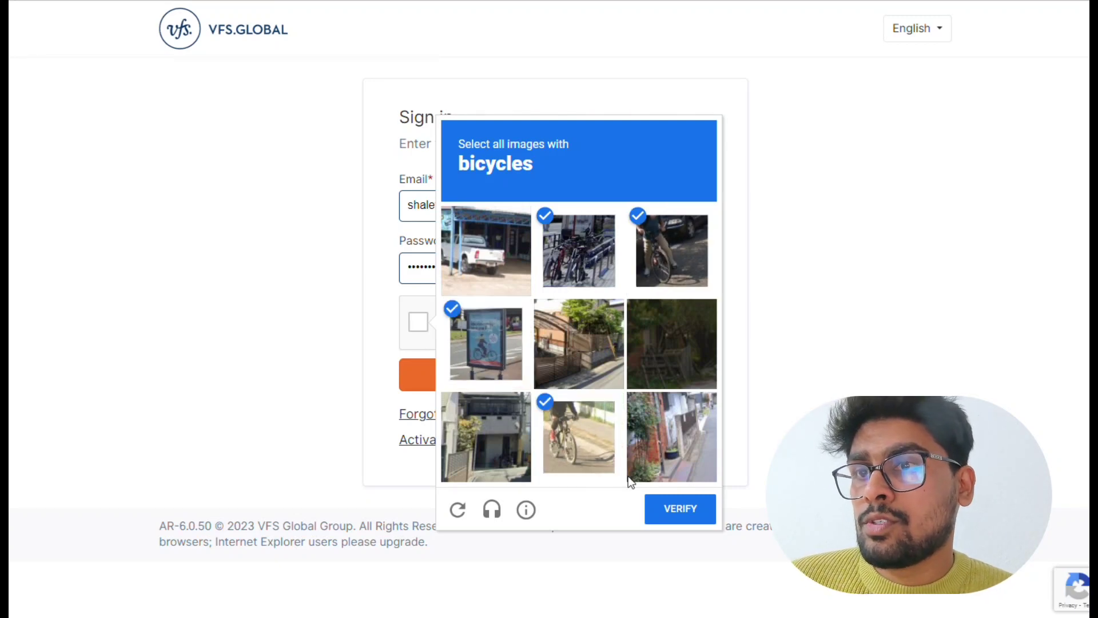
click(666, 497)
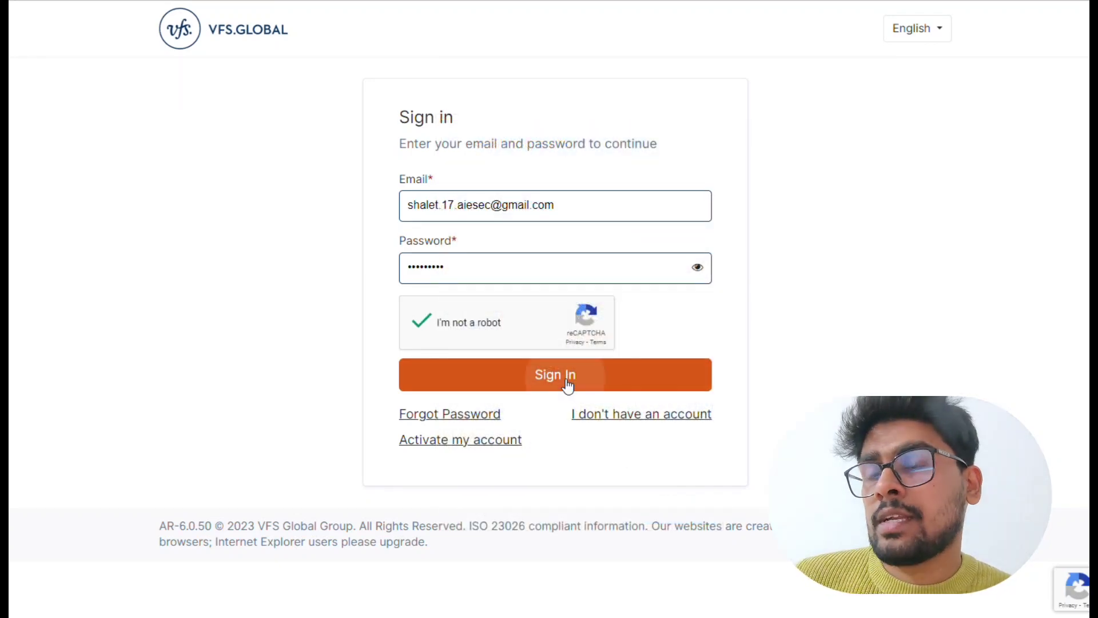
click(566, 380)
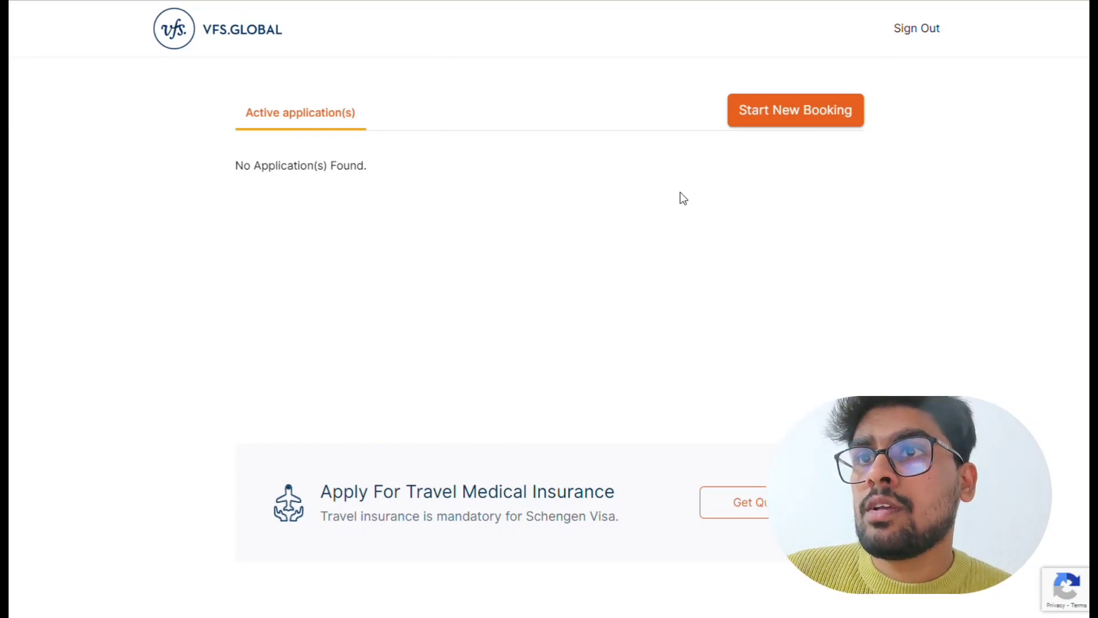
Start a new booking and choose Mumbai - Consulate General Of Germany as the Visa Application Centre
click(806, 108)
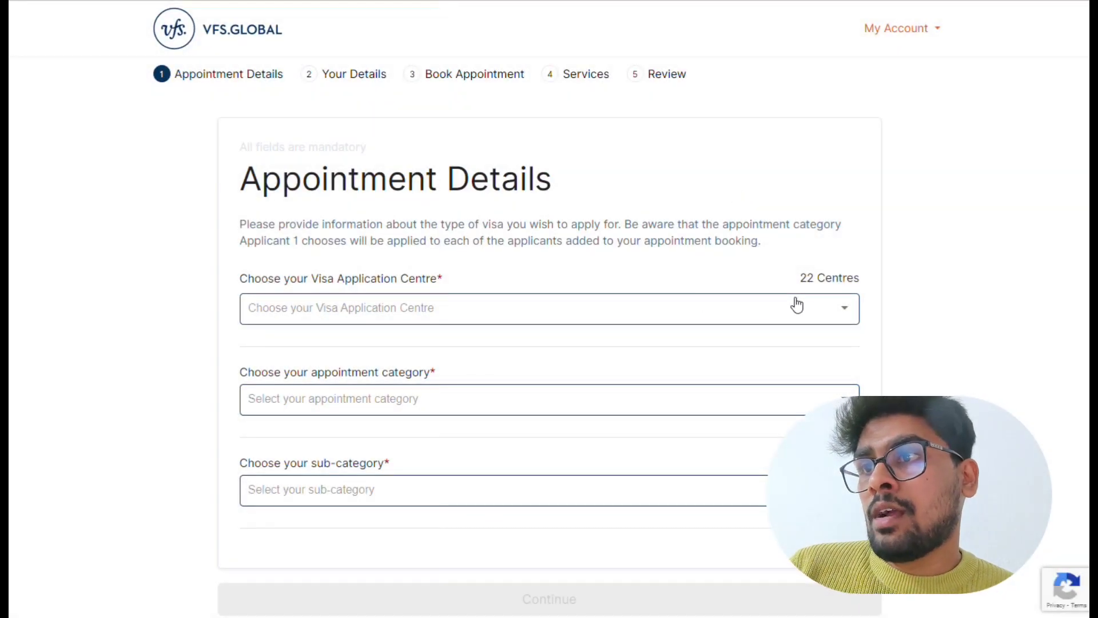
click(796, 304)
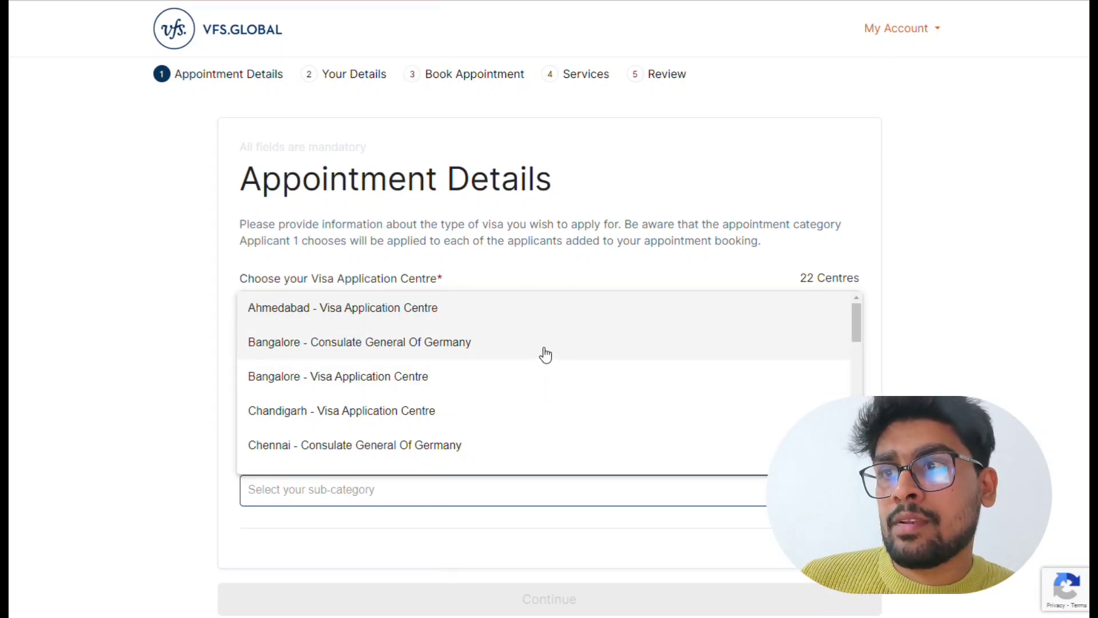
scroll(543, 354, down, 1)
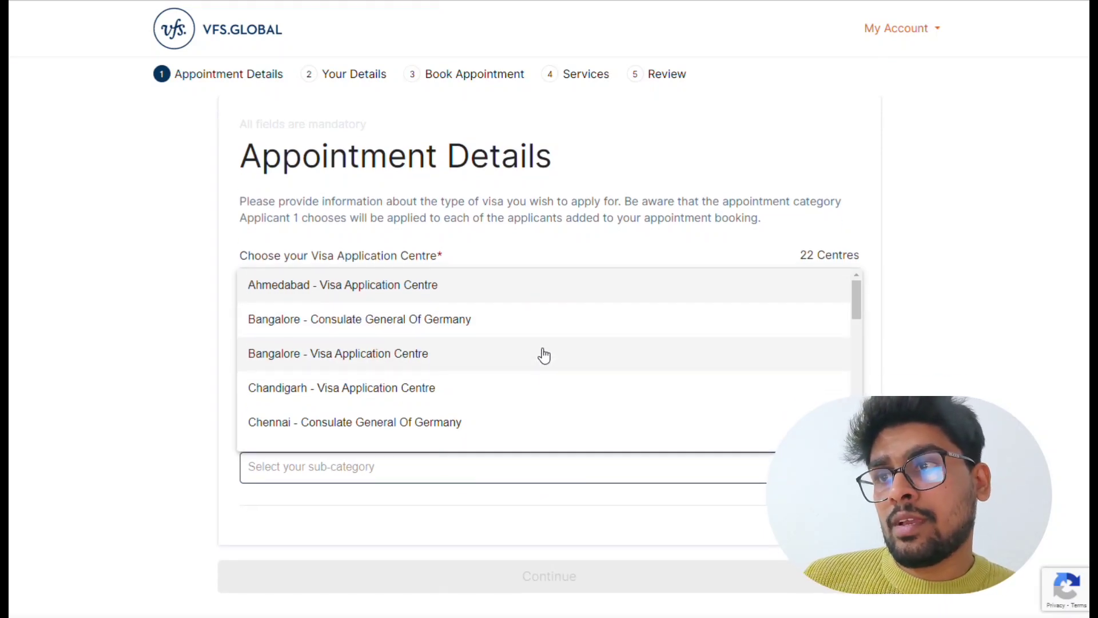
scroll(457, 378, down, 1)
scroll(451, 384, down, 5)
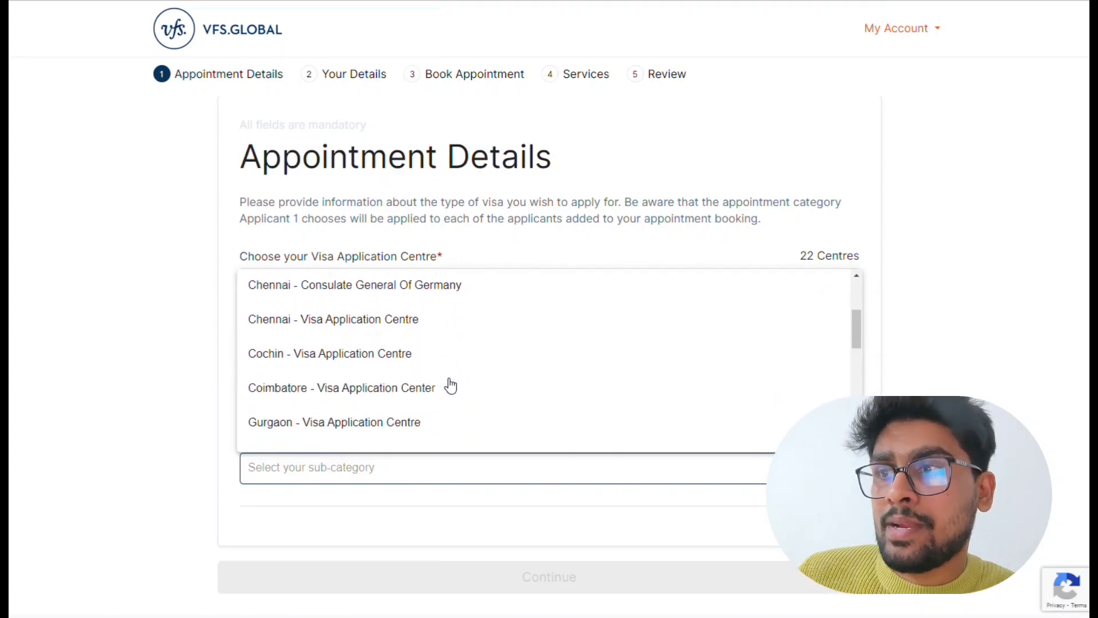
scroll(451, 384, down, 4)
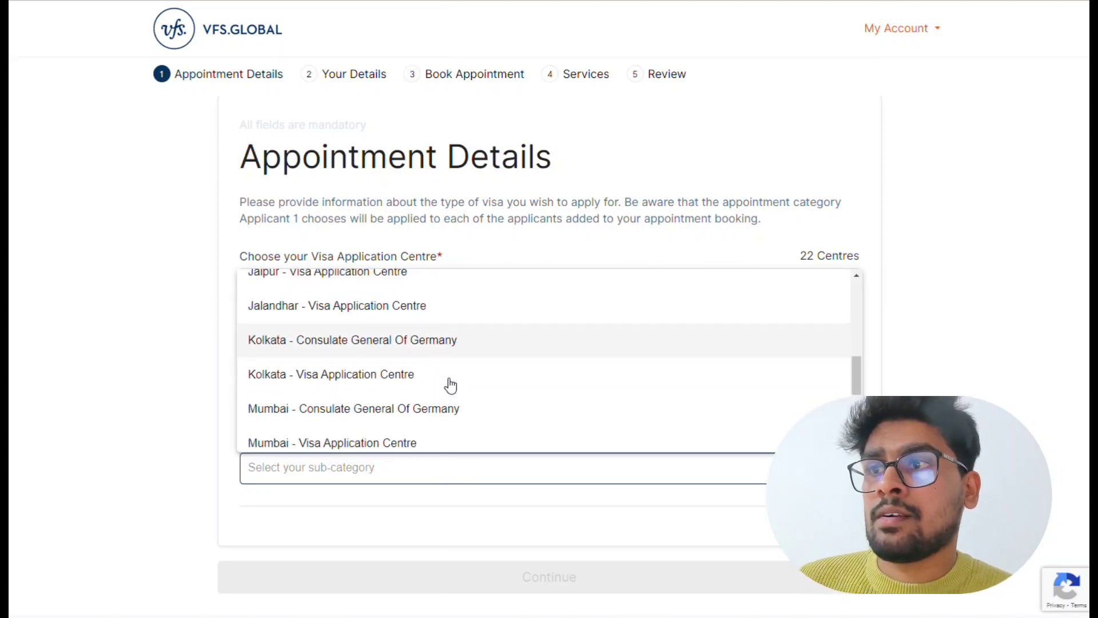
click(371, 325)
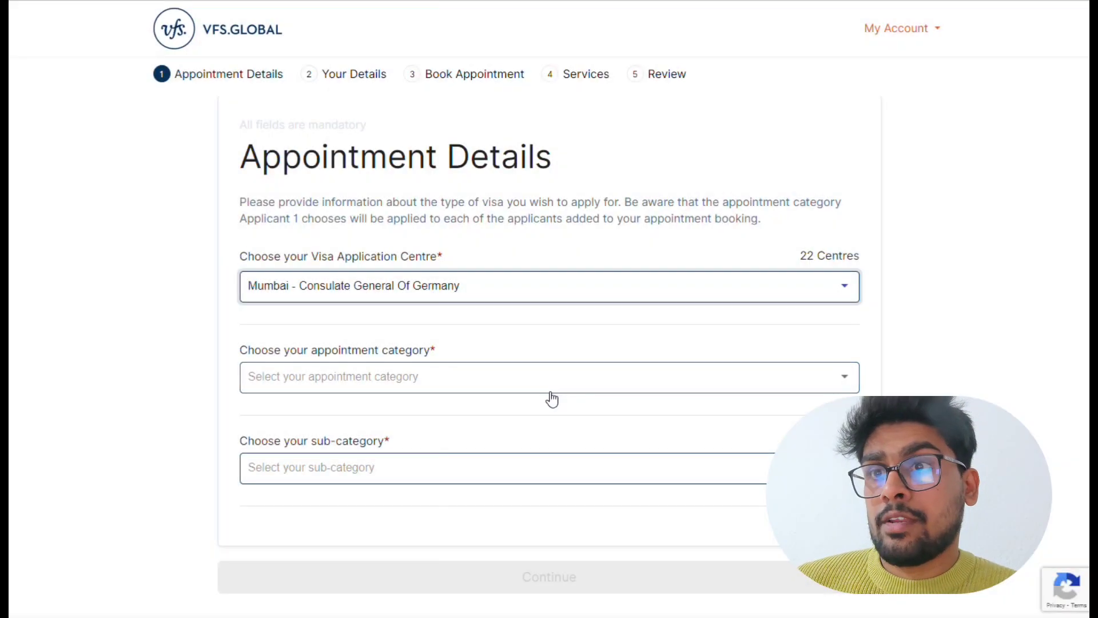
Choose National Visa (stay of more than 90 days)- Internship / Training as the appointment category and check its slot availability
click(650, 382)
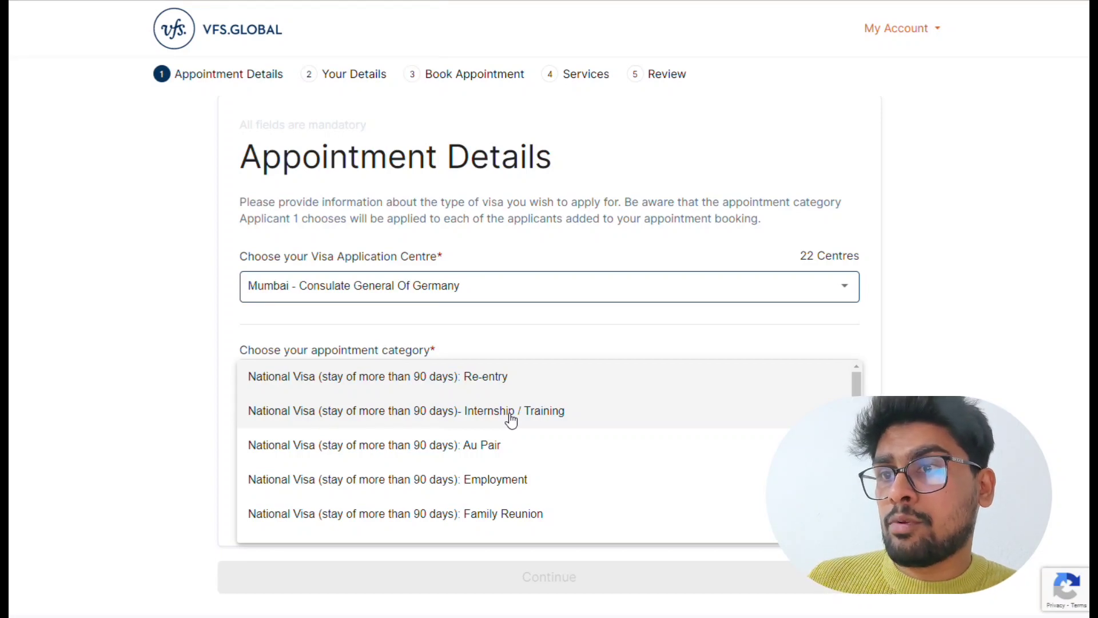
scroll(503, 478, down, 3)
scroll(503, 478, up, 3)
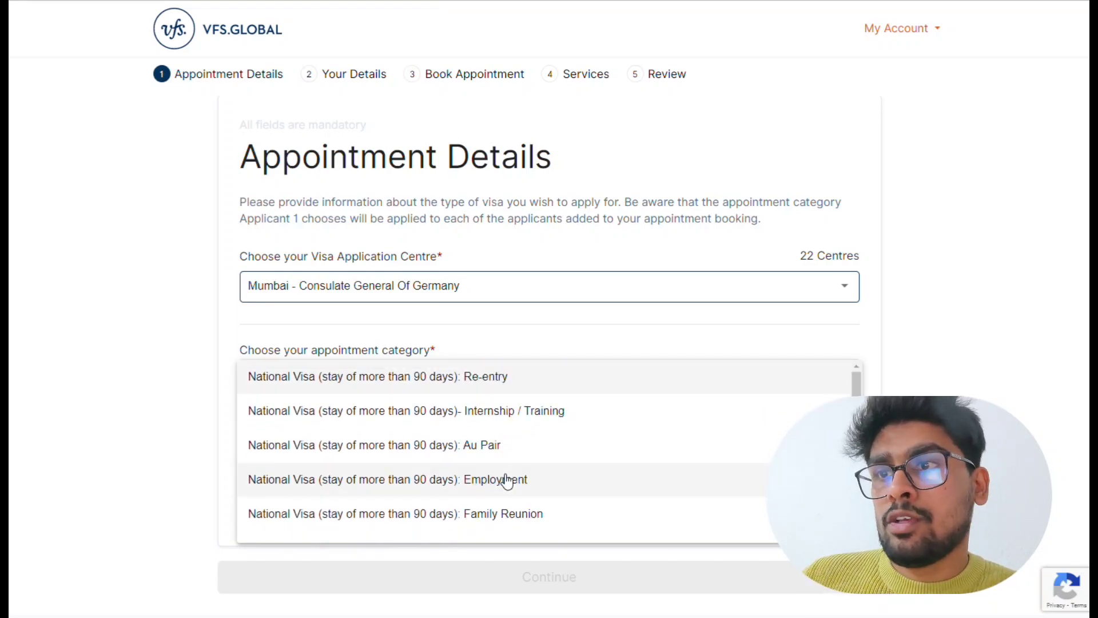
click(579, 413)
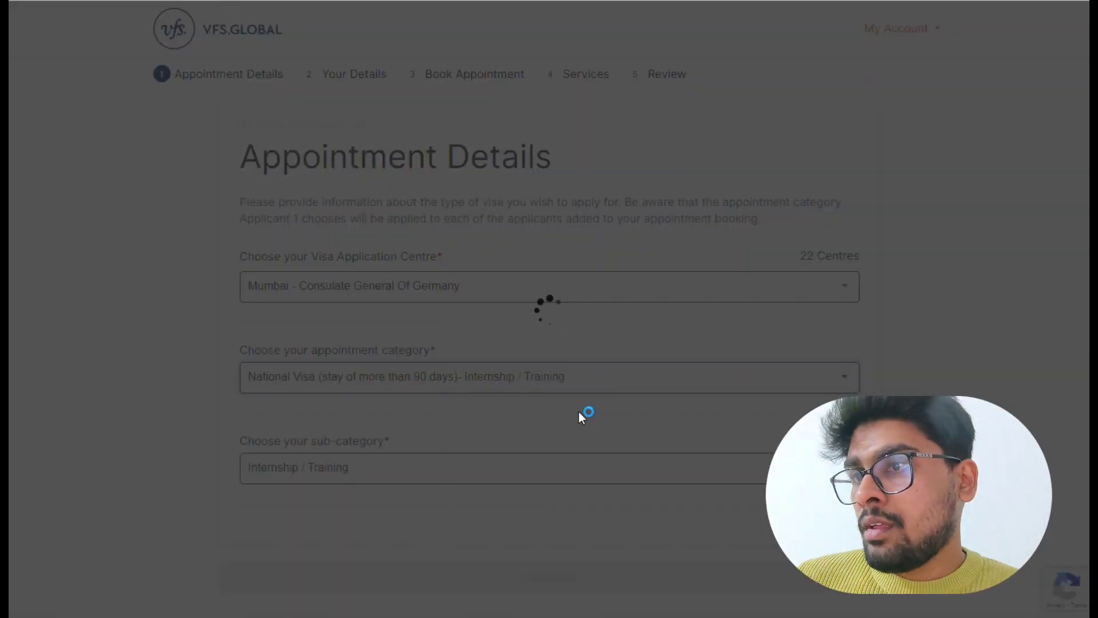
scroll(578, 412, down, 2)
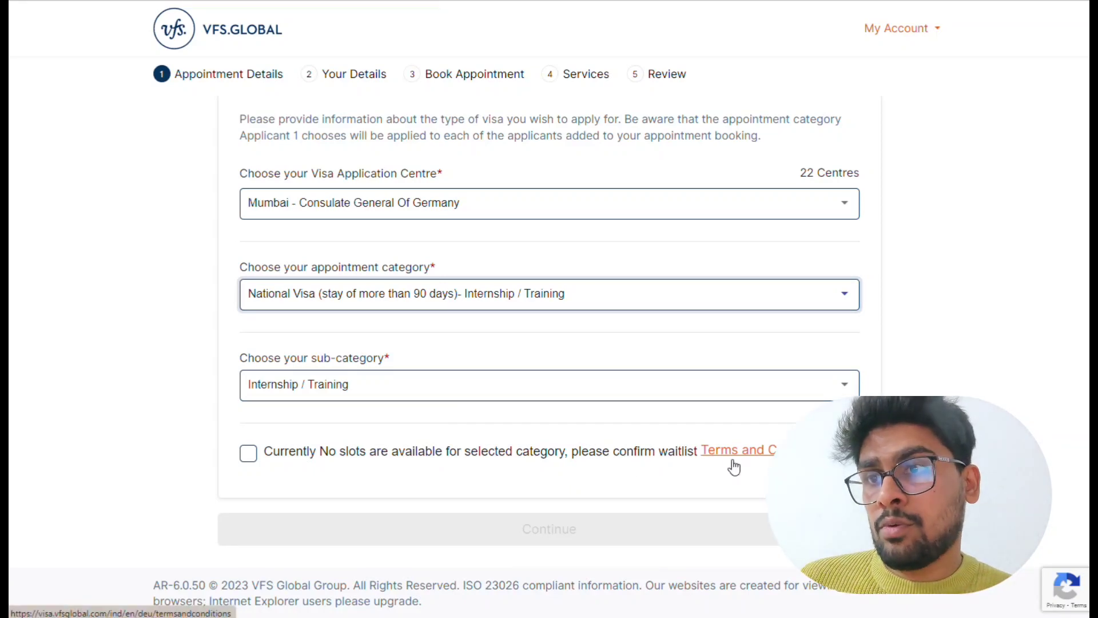
scroll(660, 451, up, 1)
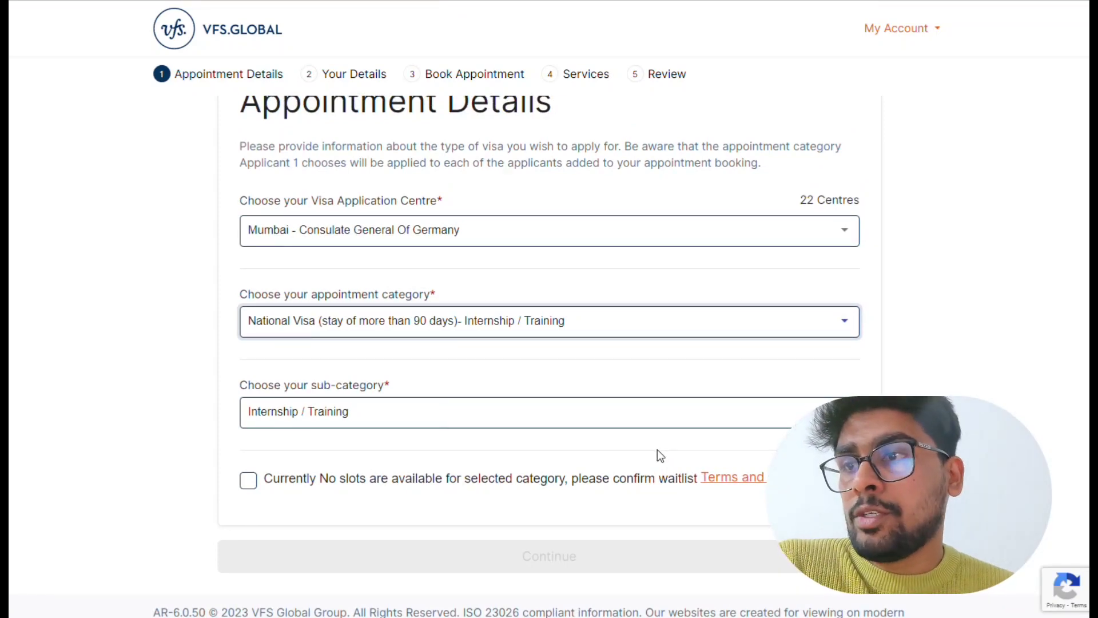
Set the appointment category to National Visa (stay of more than 90 days): Employment and the sub-category to Employment: healthcare professionels
click(778, 342)
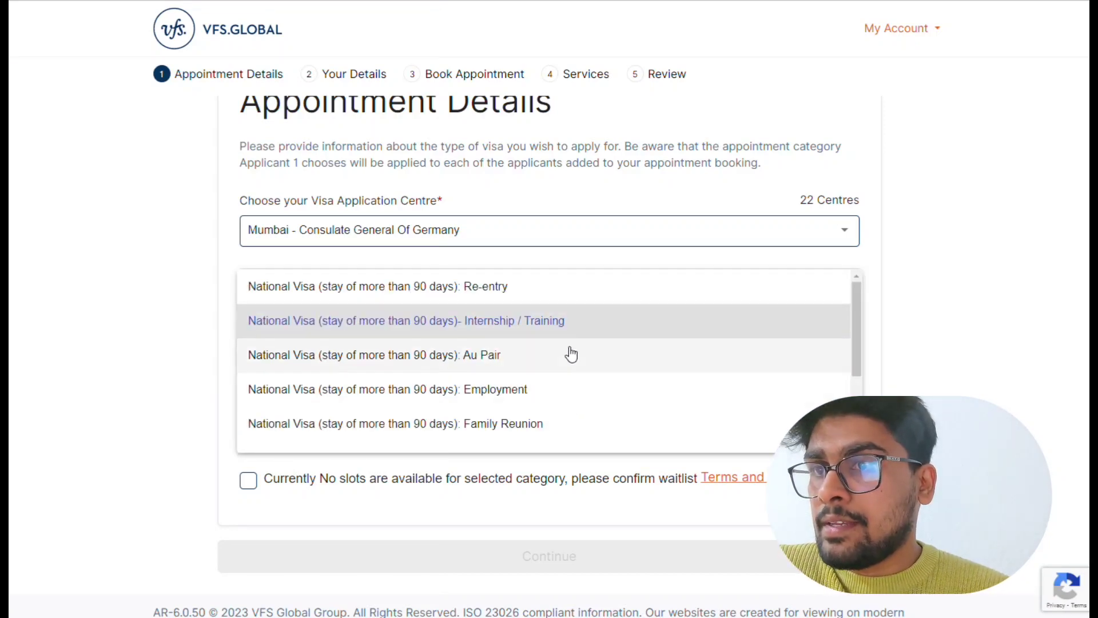
click(549, 403)
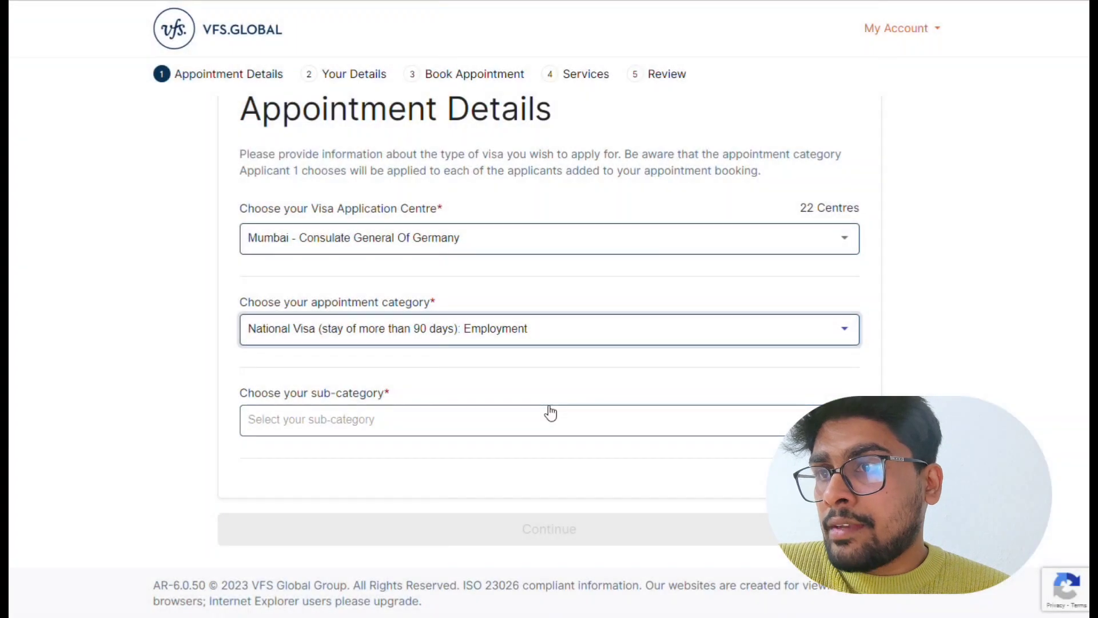
click(550, 412)
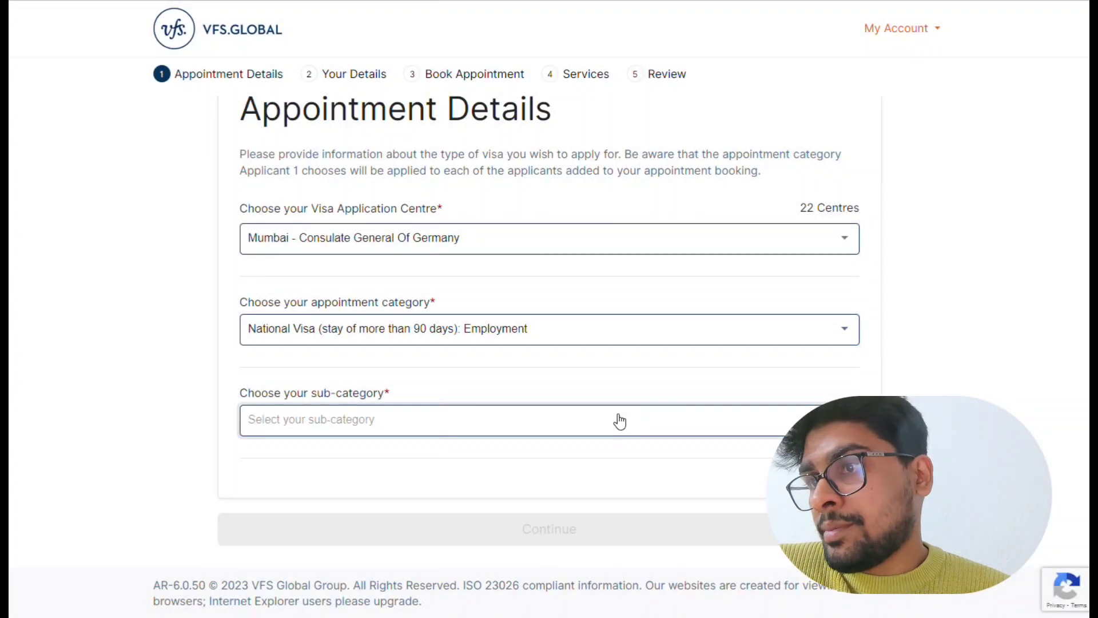
click(566, 504)
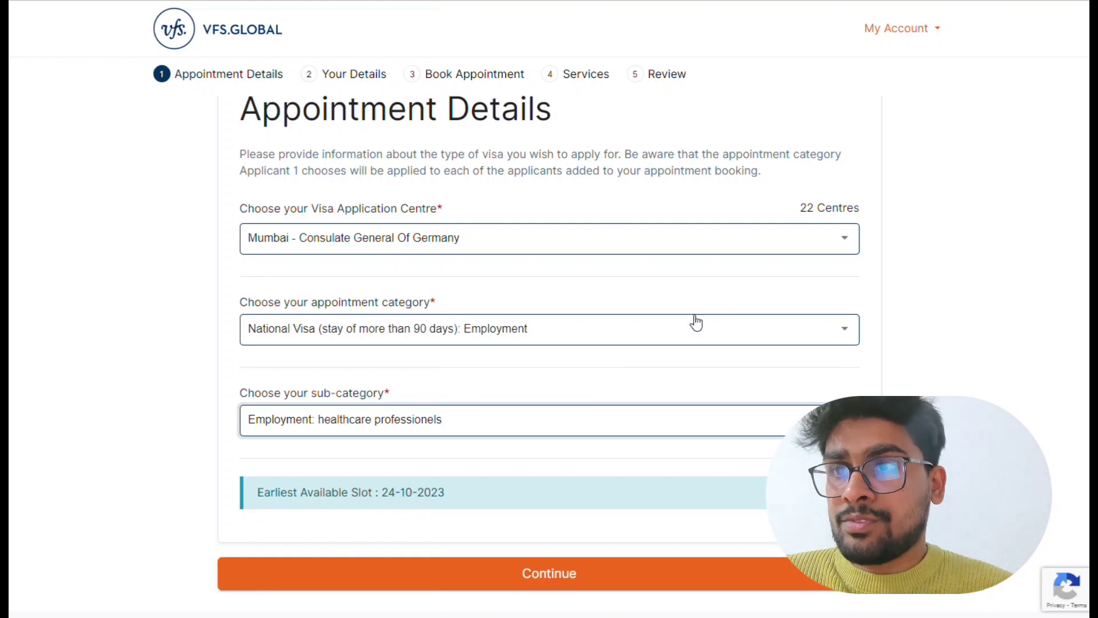
Keep the Employment appointment category and continue to the applicant details form
click(715, 328)
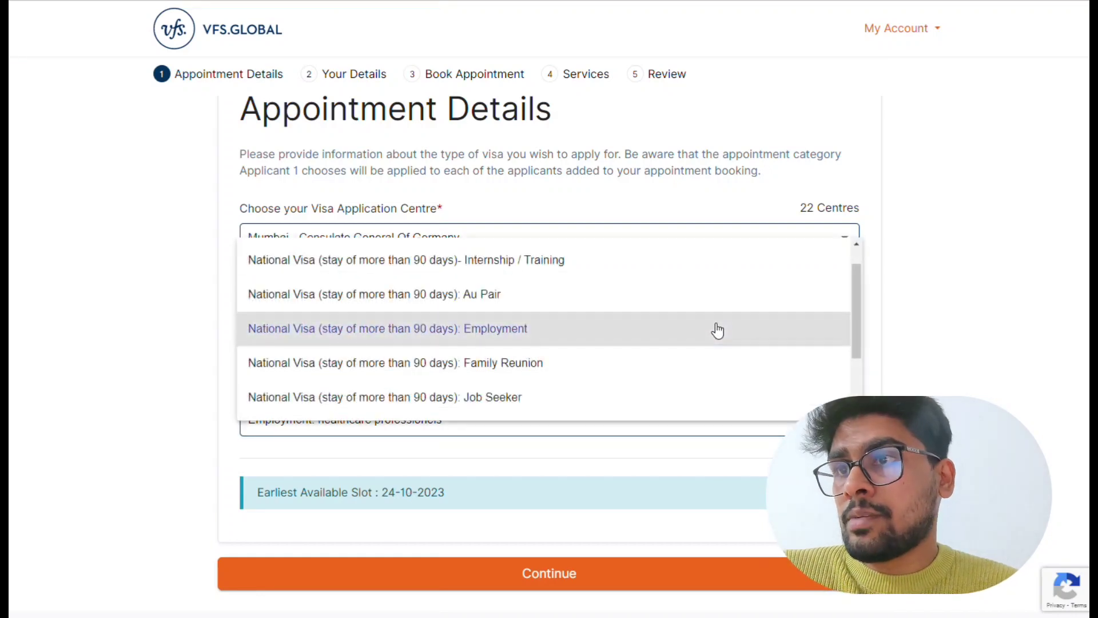
click(932, 349)
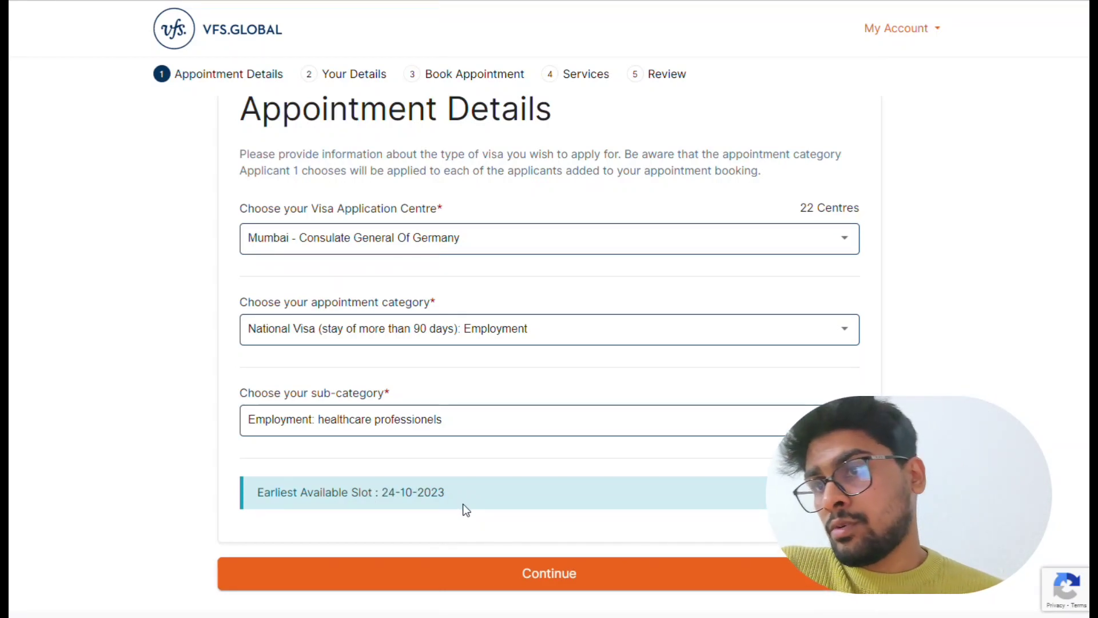
click(635, 564)
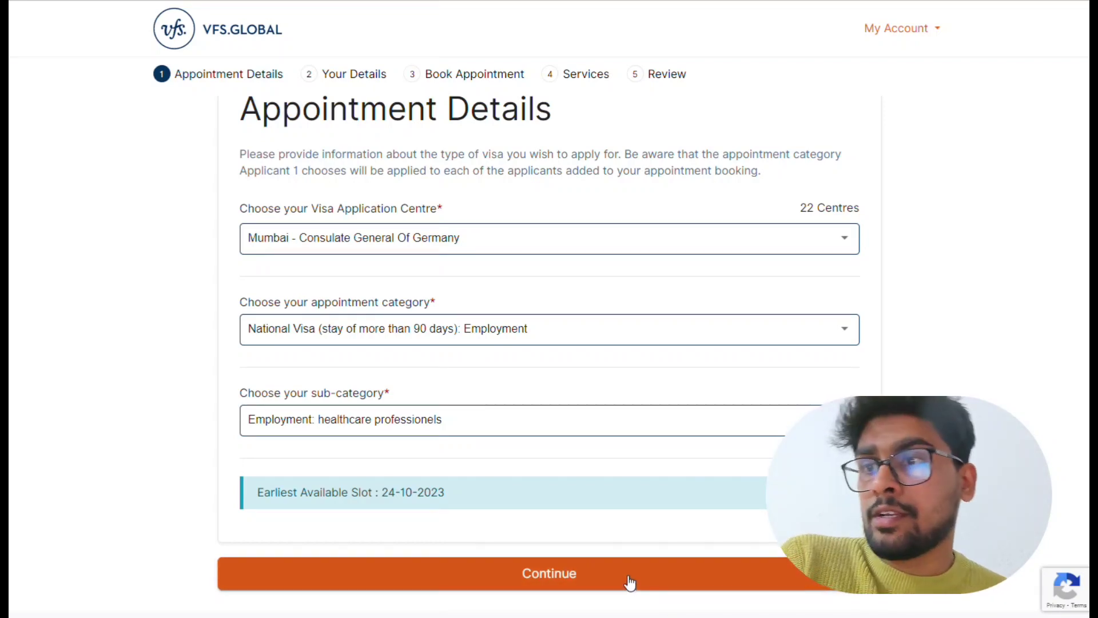
click(630, 581)
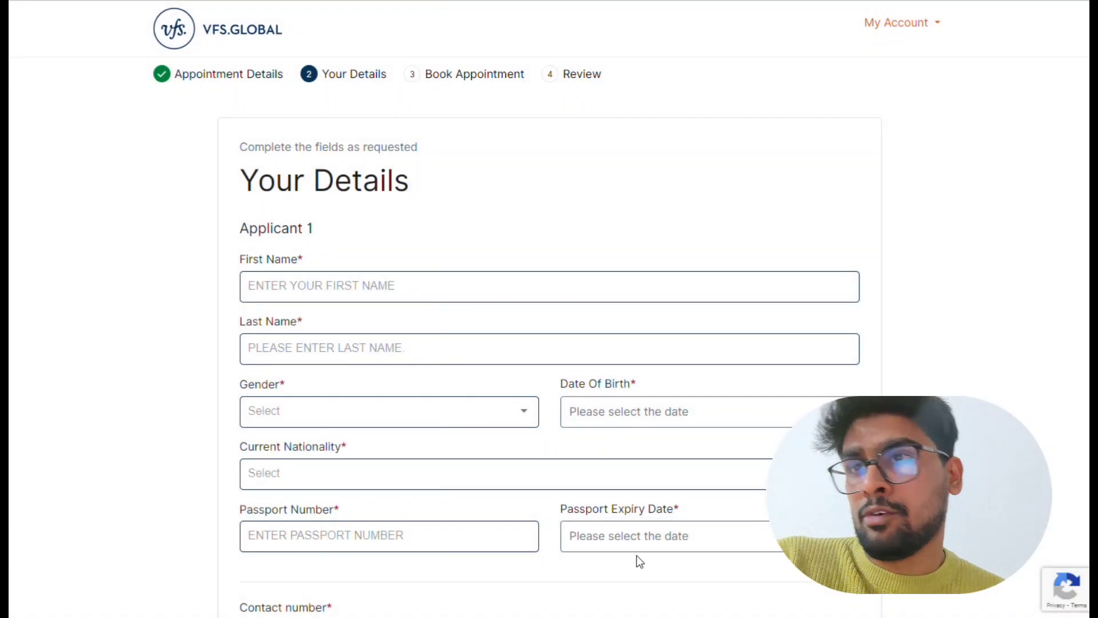
Examine the Your Details form for the personal, passport, contact and address information required from Applicant 1
scroll(818, 343, down, 1)
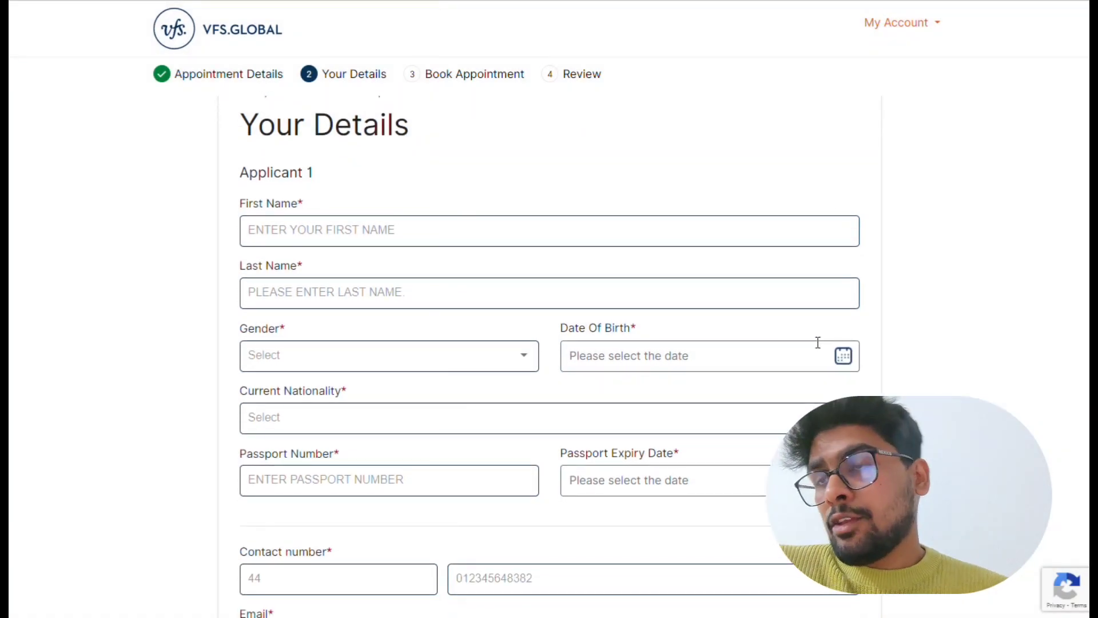
scroll(818, 343, down, 1)
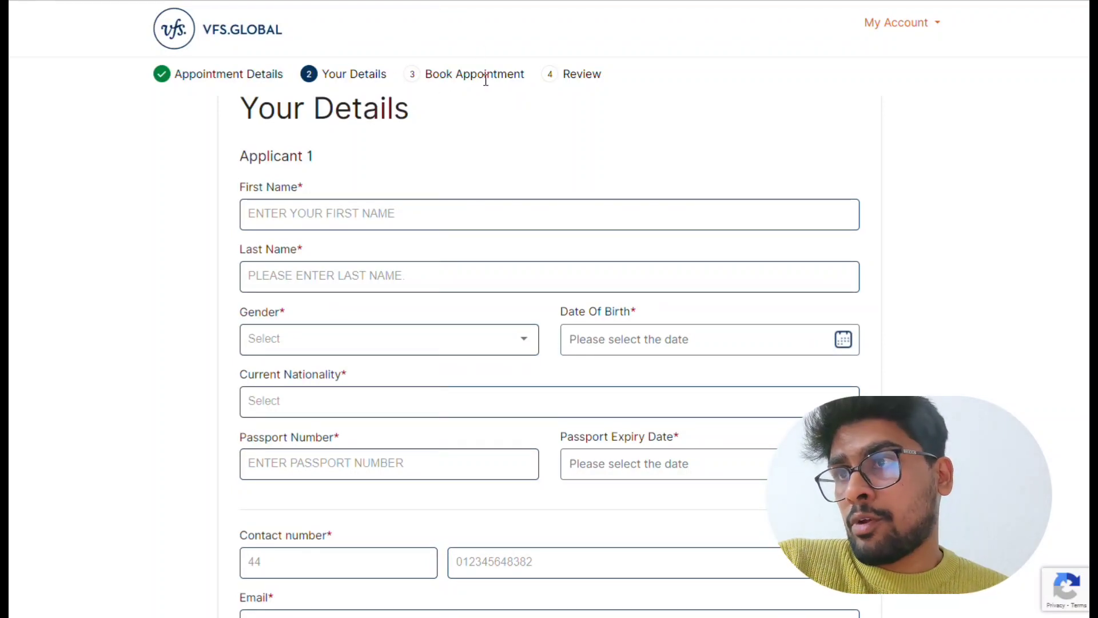
scroll(485, 166, down, 5)
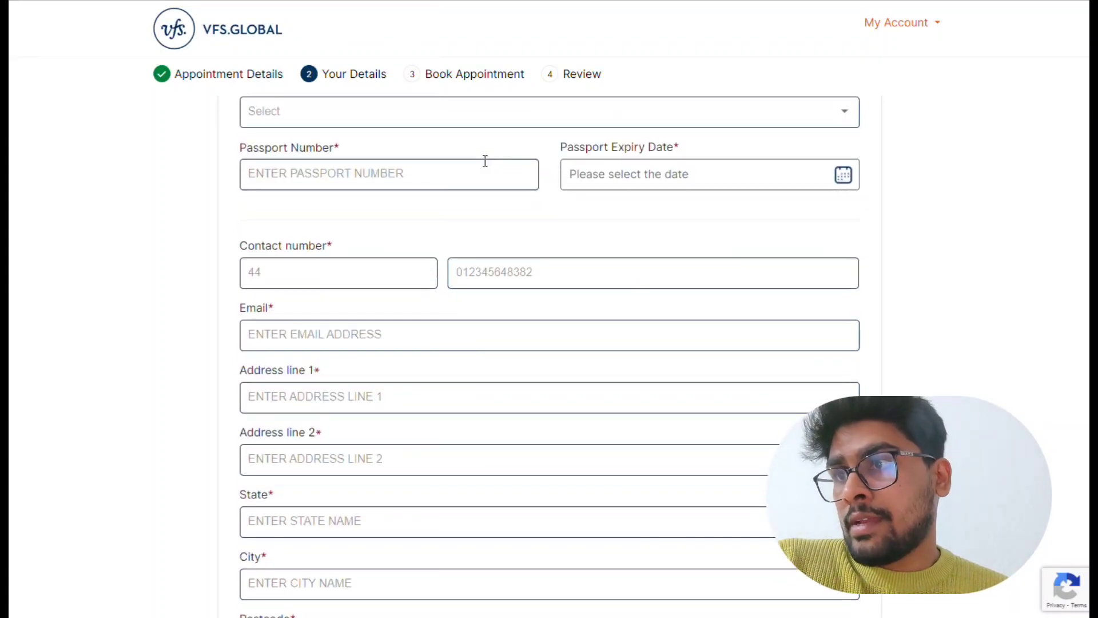
scroll(556, 372, down, 3)
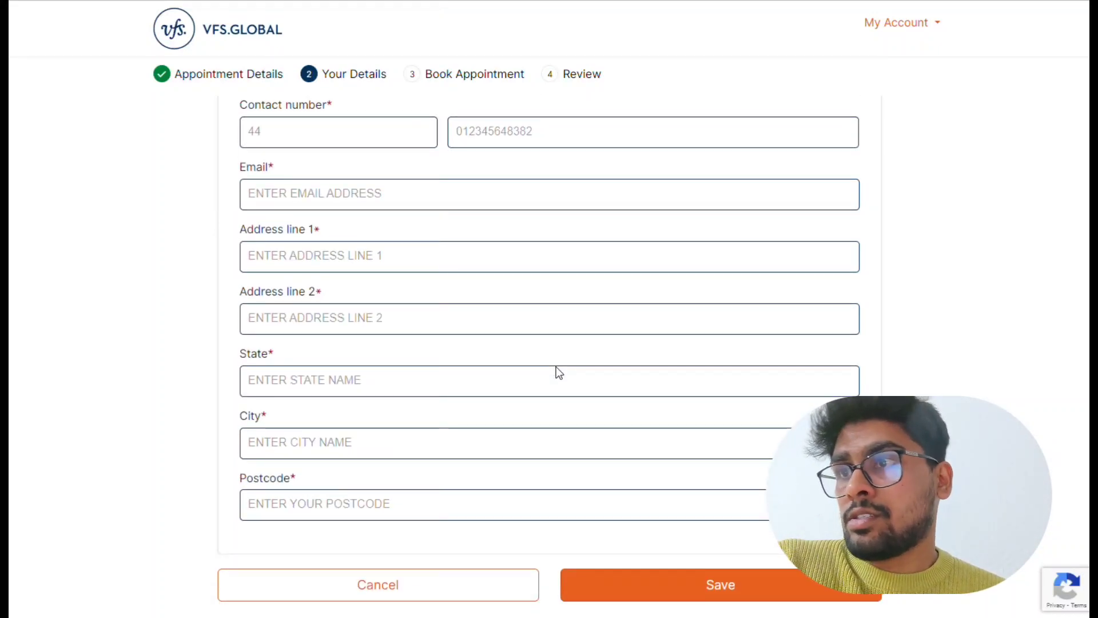
scroll(556, 366, down, 1)
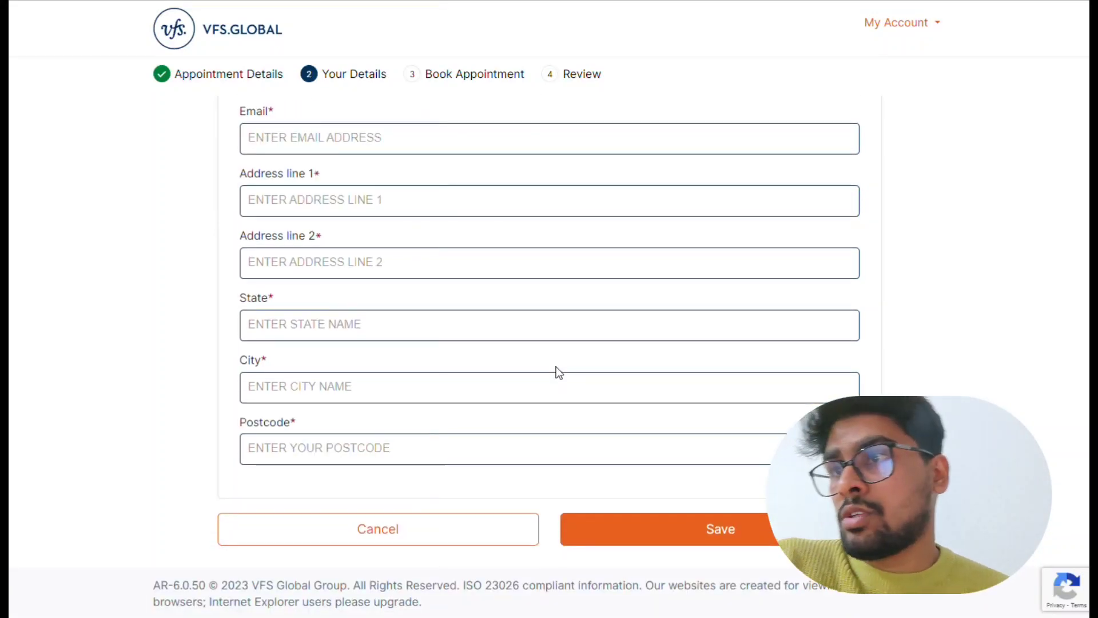
scroll(555, 366, up, 10)
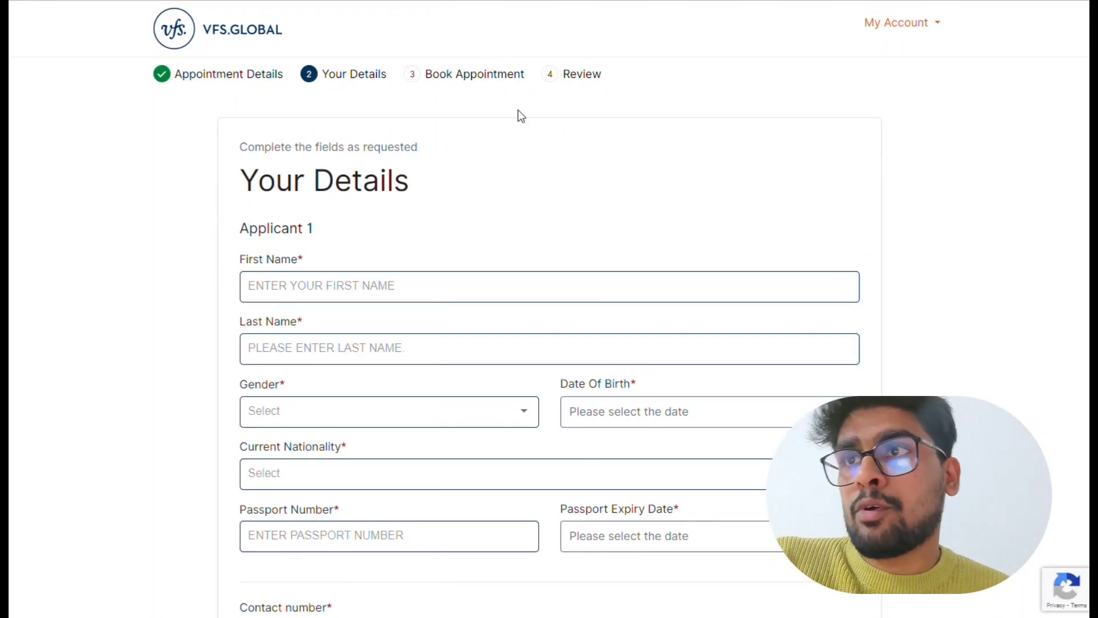
scroll(663, 158, down, 10)
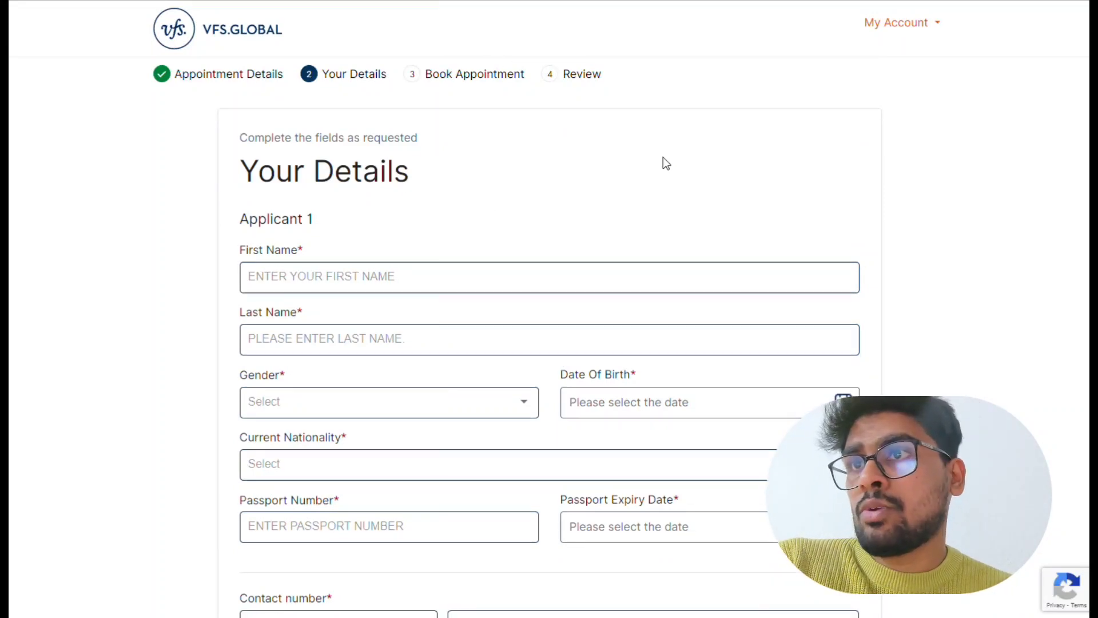
scroll(663, 157, up, 8)
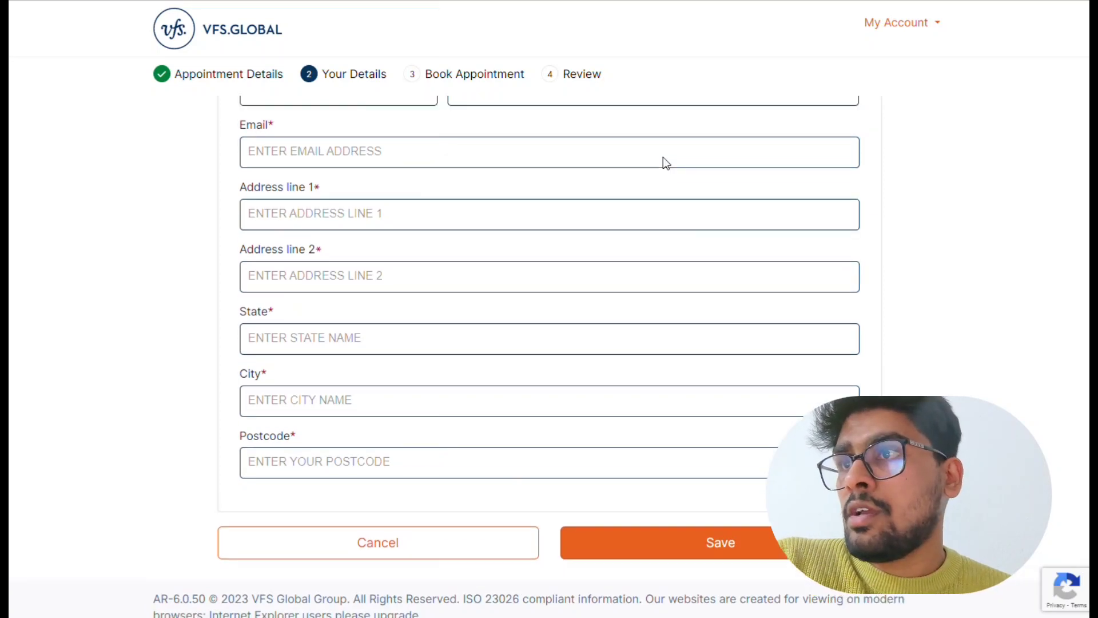
Review the Your Details form again from the name and passport fields through the contact number, email and address fields to the postcode
scroll(663, 162, up, 2)
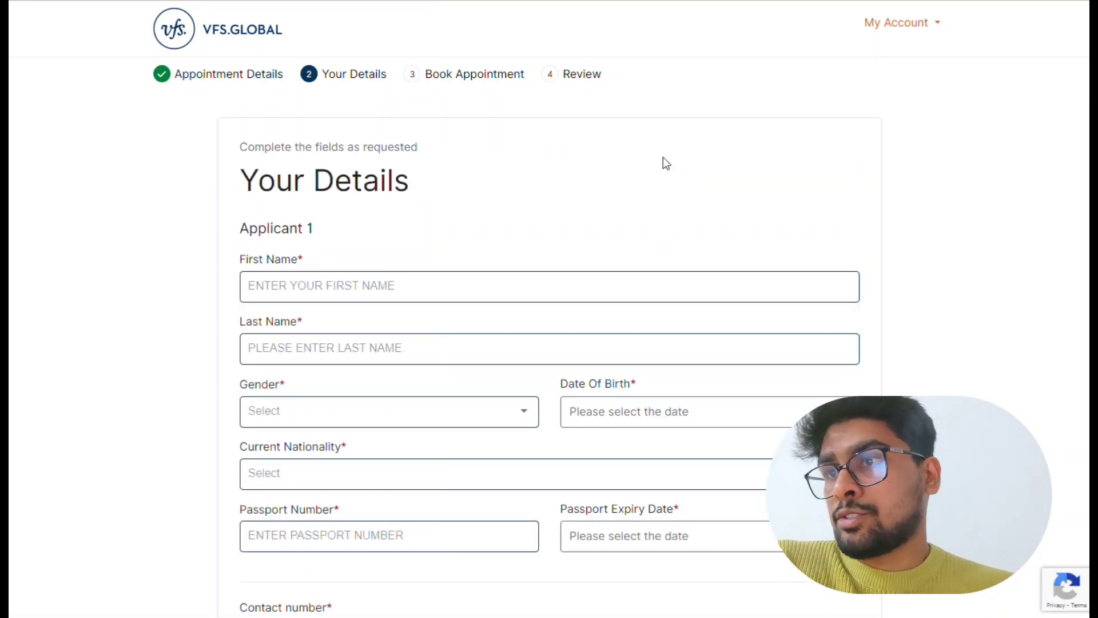
scroll(663, 163, down, 1)
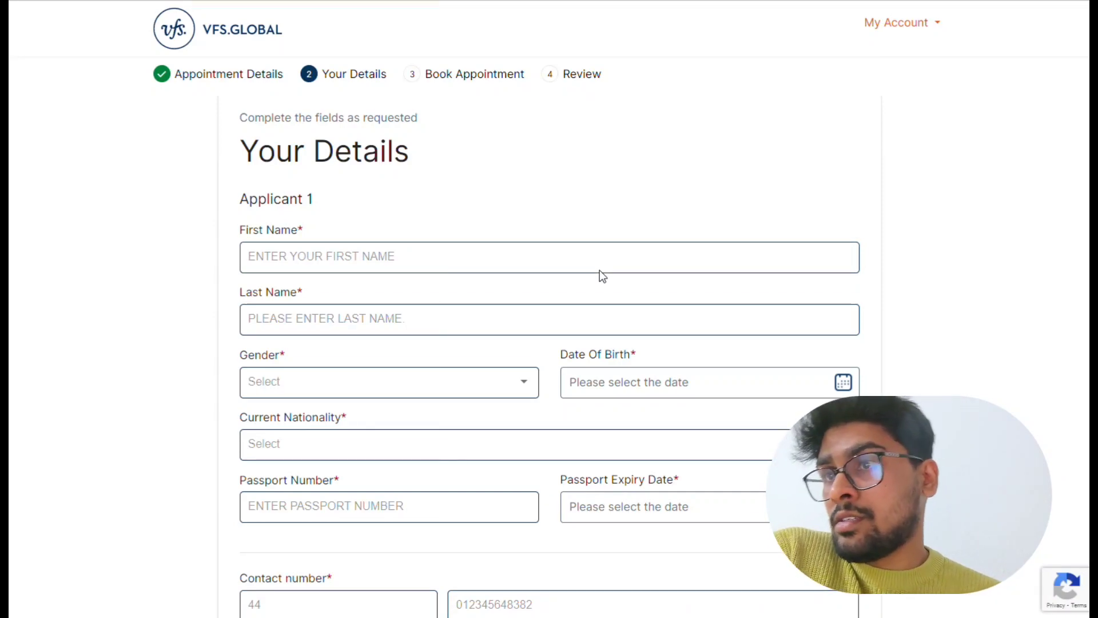
scroll(603, 270, down, 1)
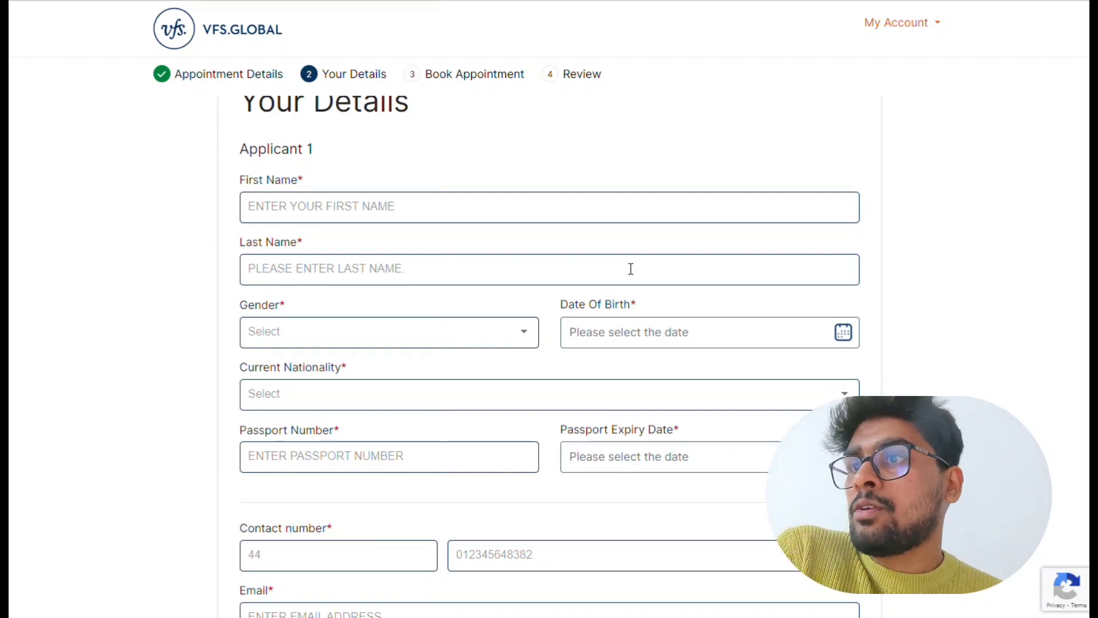
scroll(631, 269, down, 2)
scroll(631, 269, down, 3)
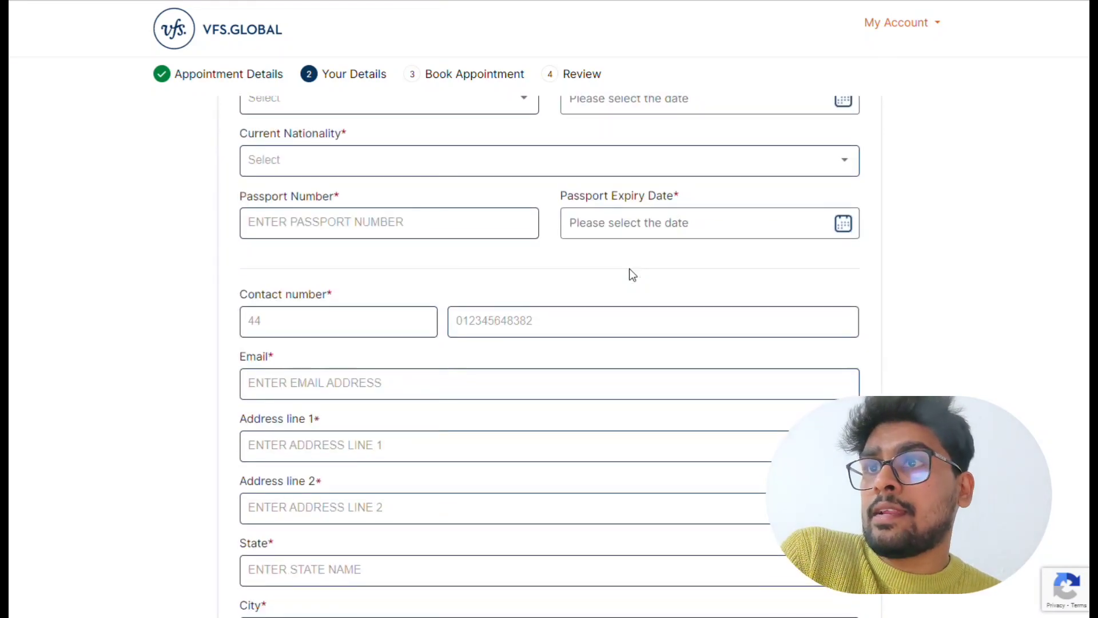
scroll(890, 274, down, 1)
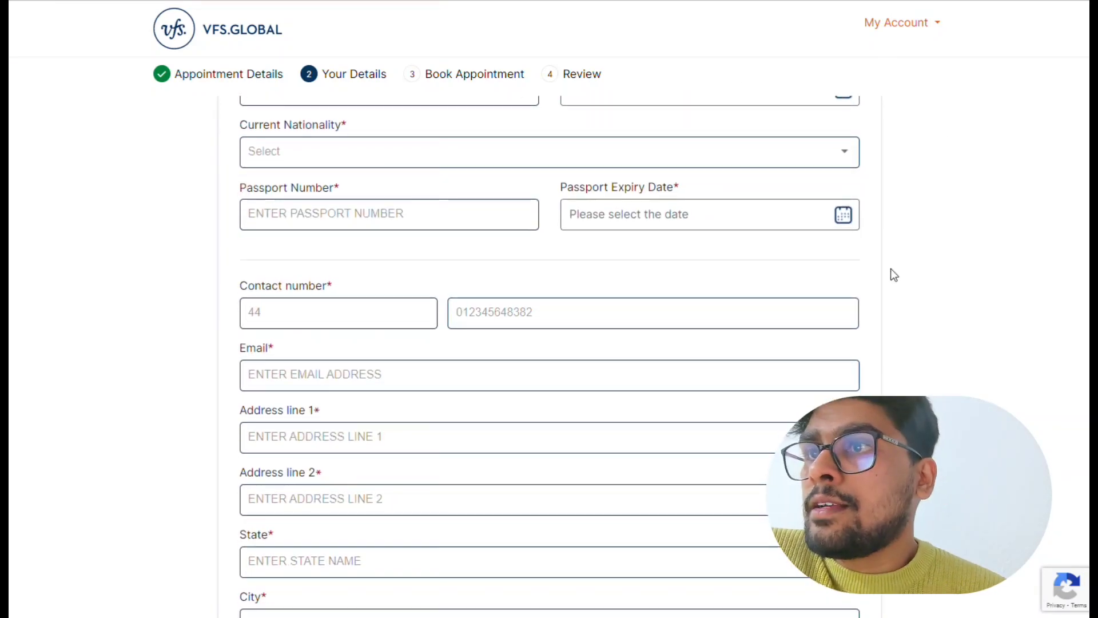
scroll(890, 269, down, 4)
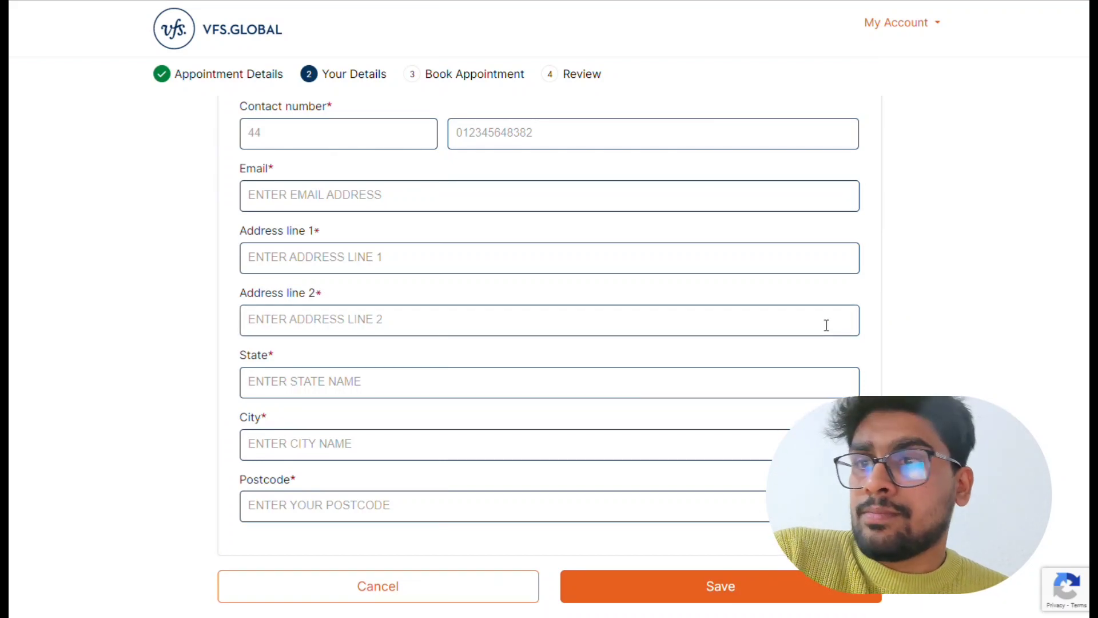
scroll(827, 324, down, 1)
scroll(882, 328, up, 10)
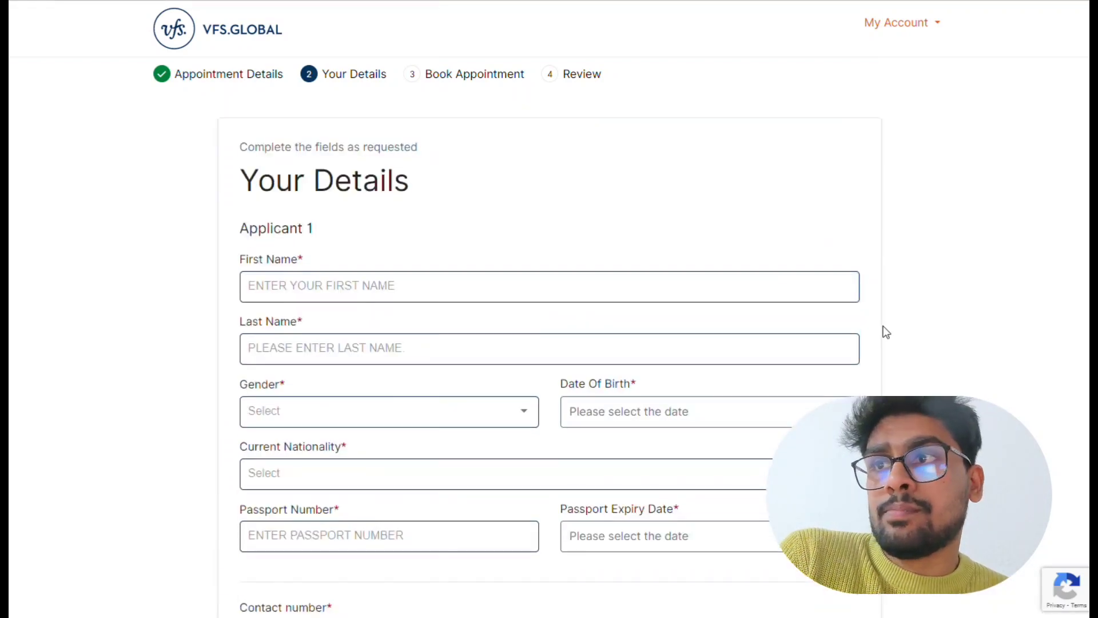